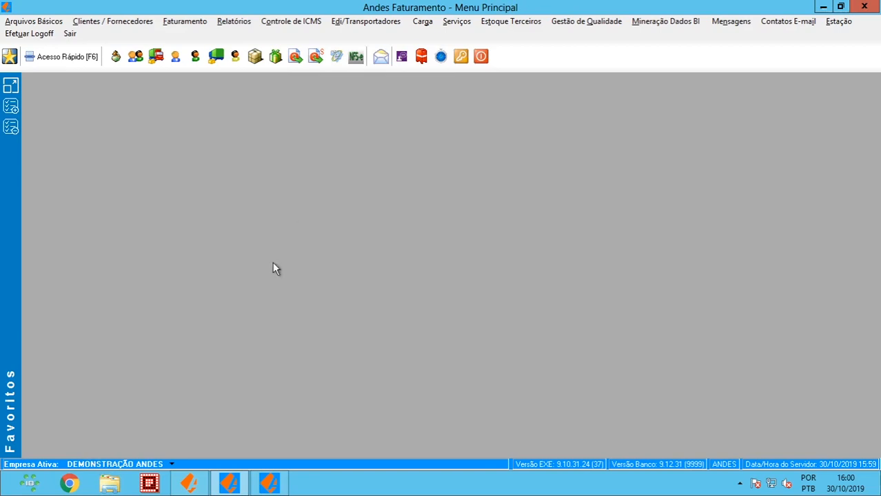
Step: Open the TERCEIRO INDUSTRIALIZADOR outgoing invoice for editing, choose Industrialização as the goods' destination, and save its header
left_click(298, 58)
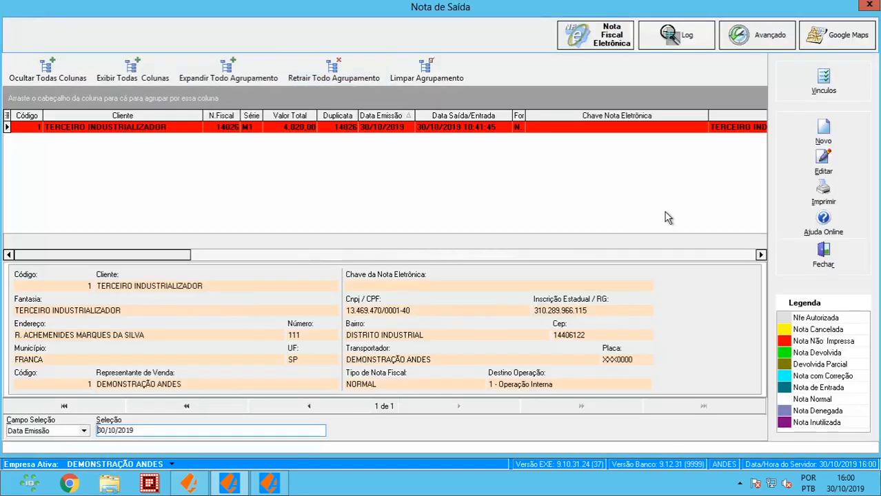
left_click(823, 172)
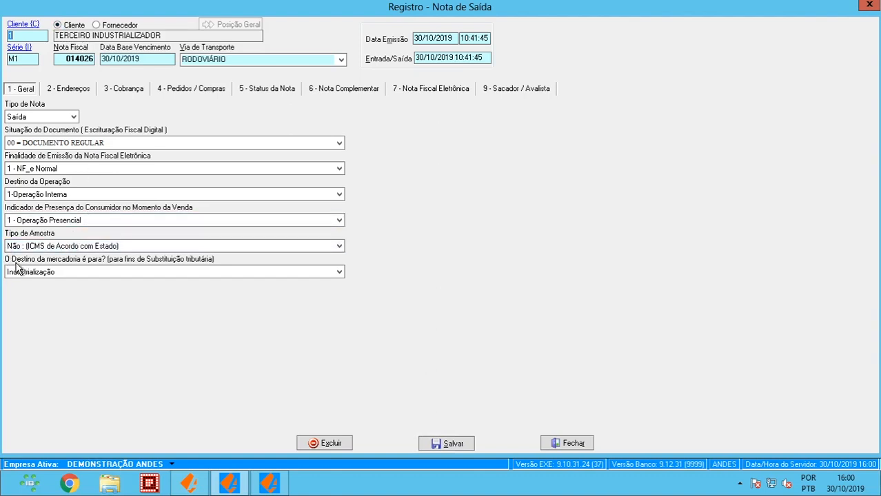
left_click(106, 273)
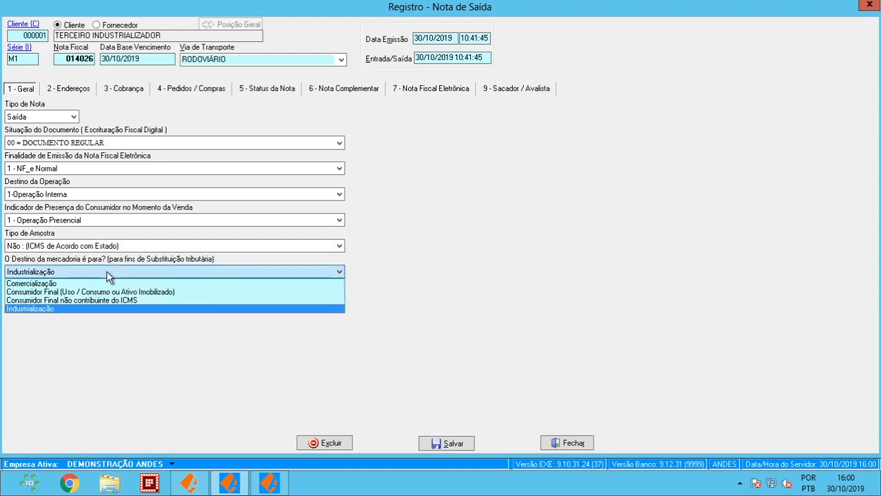
left_click(47, 310)
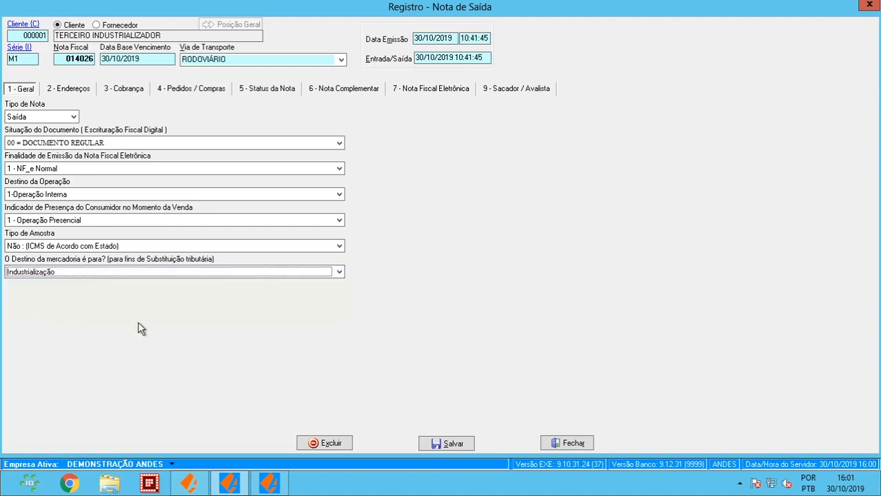
left_click(463, 442)
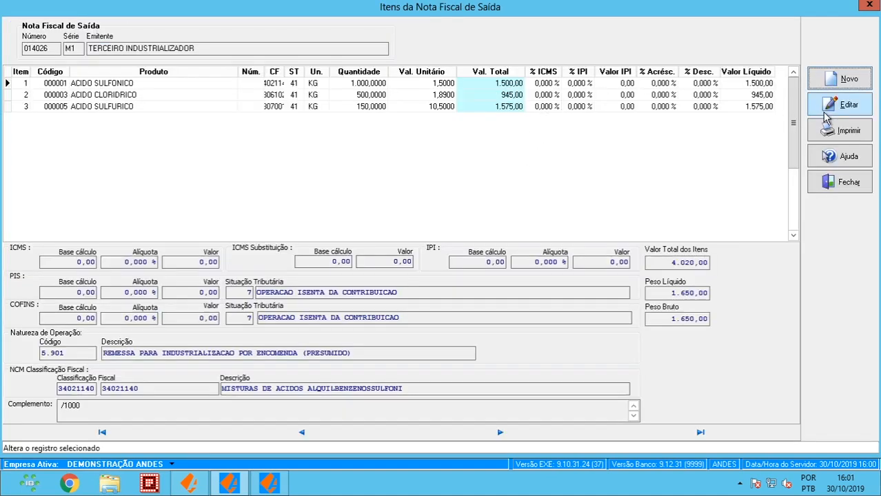
Step: Examine the ACIDO SULFONICO item's nature of operation and stock movement type, and save the item record
left_click(827, 117)
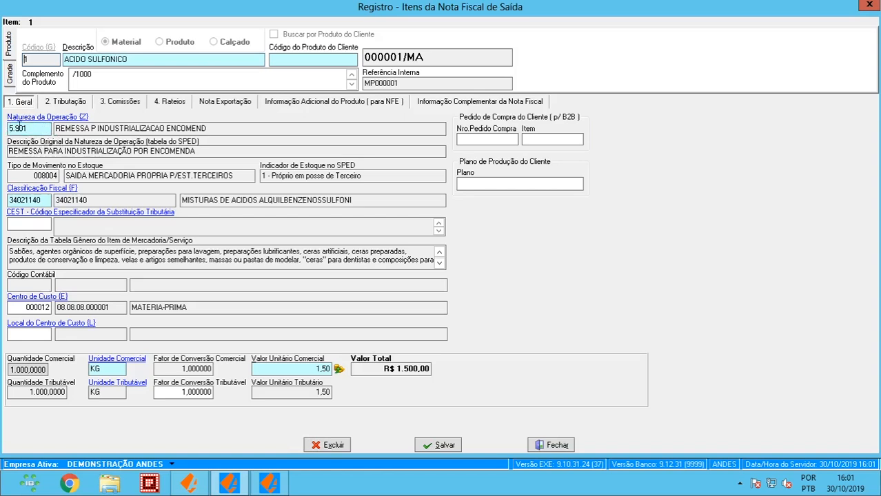
left_click(35, 127)
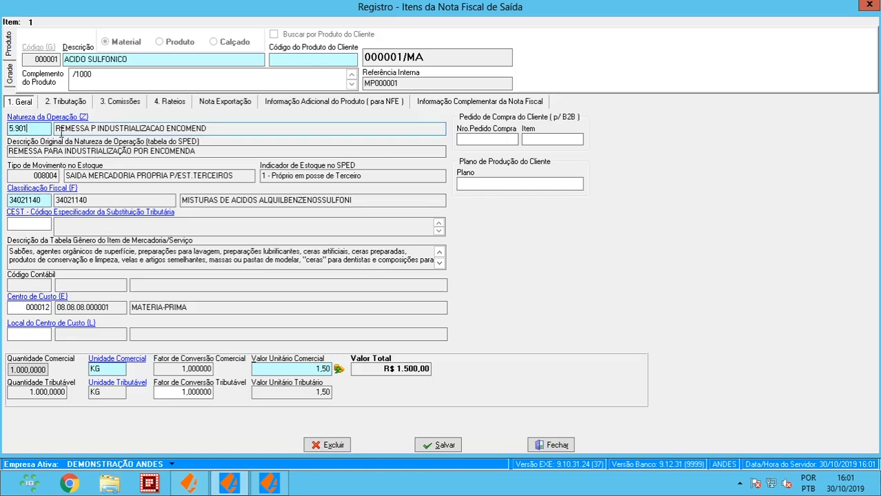
left_click_drag(65, 128, 219, 118)
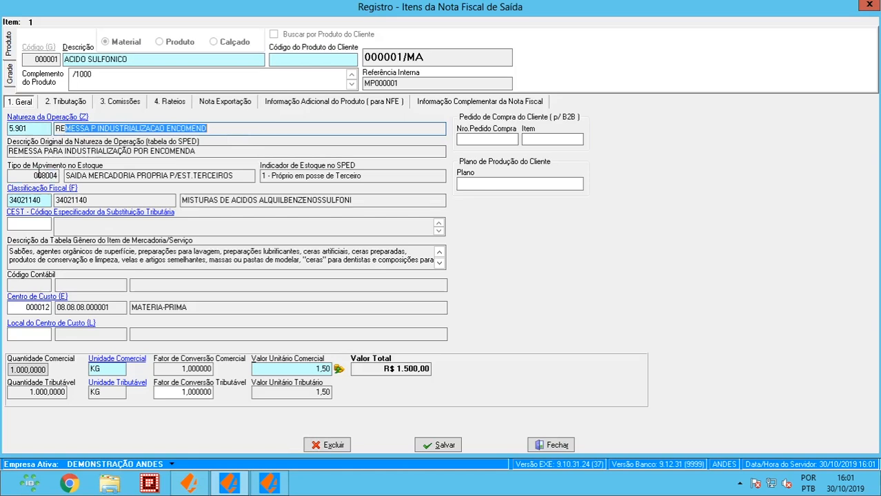
left_click(40, 176)
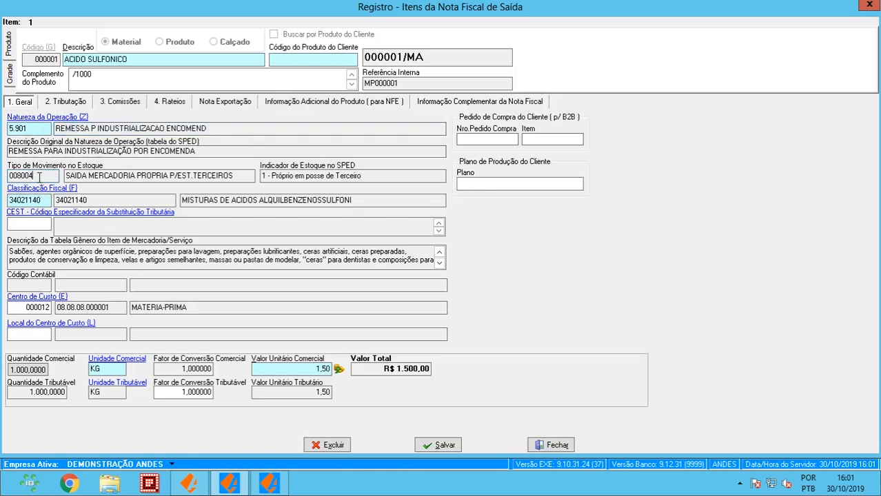
left_click_drag(32, 176, 2, 176)
left_click_drag(72, 176, 252, 179)
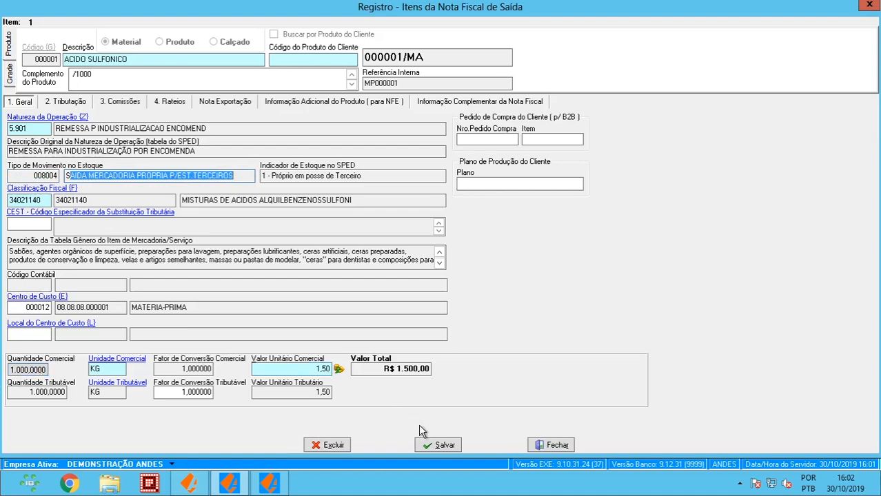
left_click(445, 446)
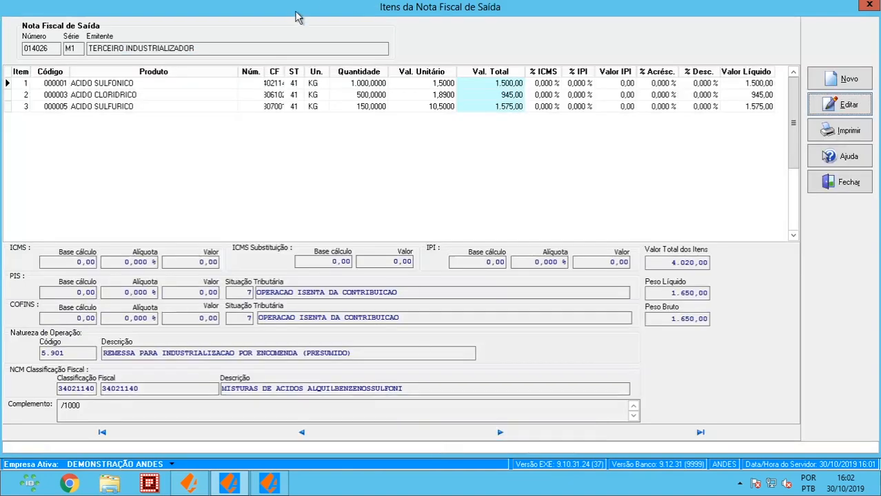
Step: Review the general data of the ACIDO CLORIDRICO item and close its record
double_click(297, 96)
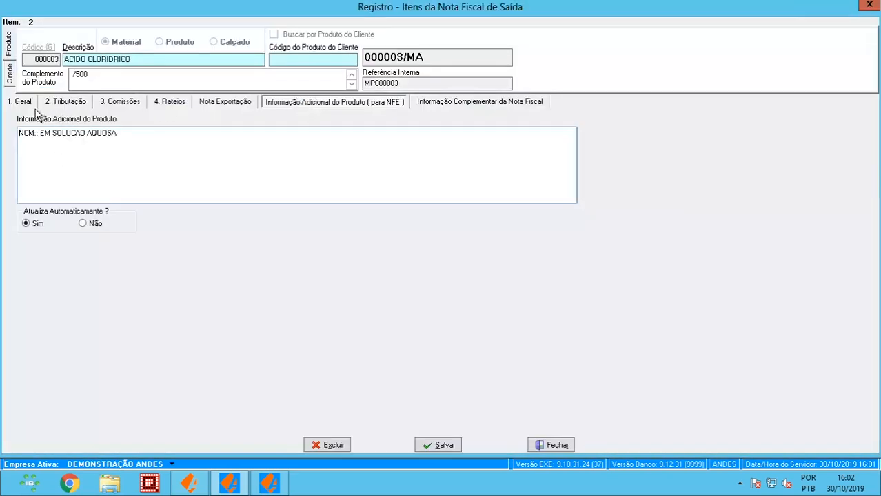
left_click(22, 105)
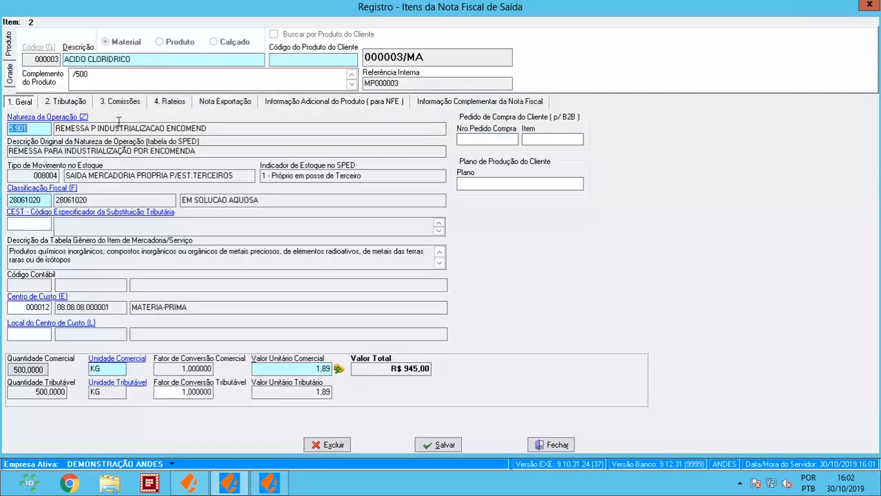
left_click(557, 446)
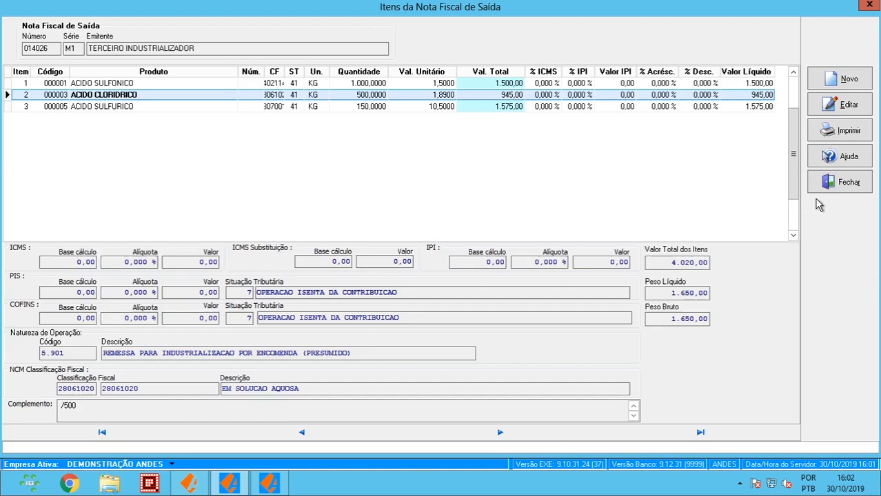
Step: Leave the invoice's item list, check its duplicatas in the footer record, and save the invoice
left_click(840, 190)
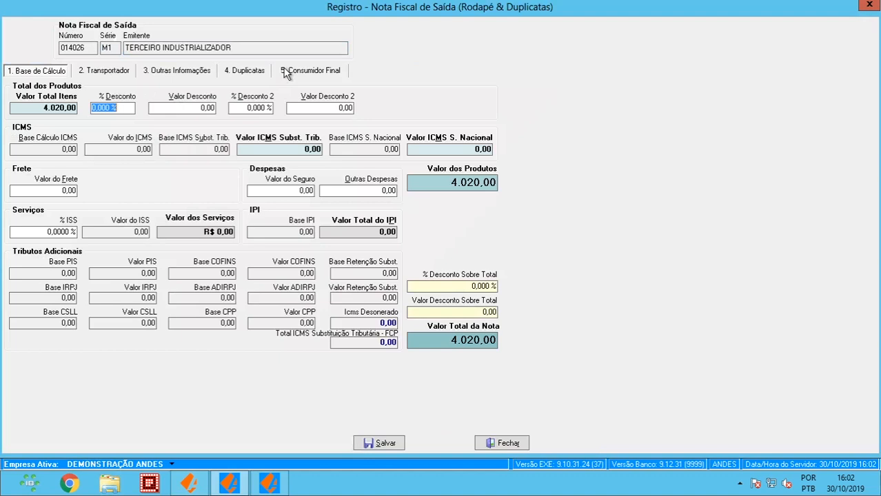
left_click(256, 71)
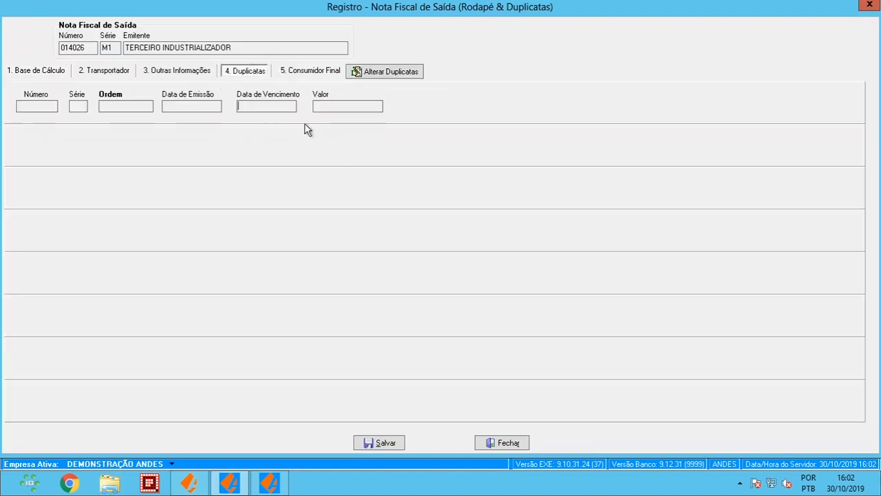
left_click(391, 445)
left_click(390, 436)
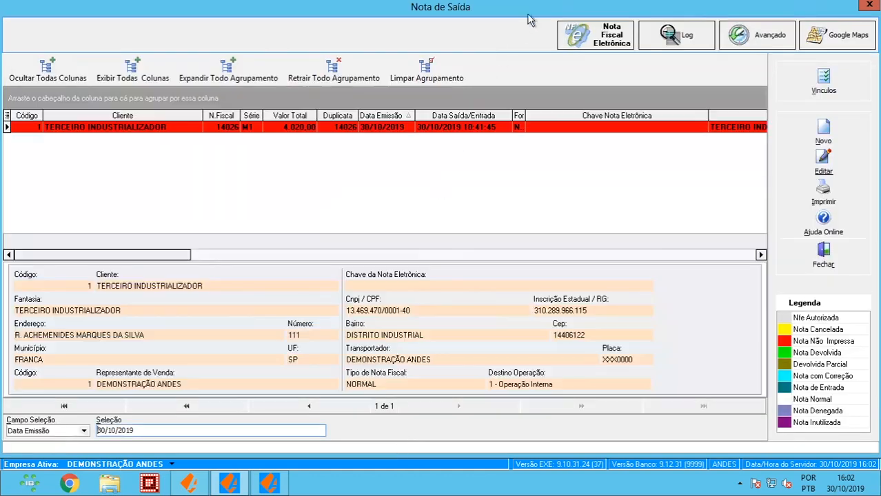
Step: Preview the non-fiscal DANFE for the TERCEIRO INDUSTRIALIZADOR invoice down to its product lines, and return to the main menu
left_click(591, 45)
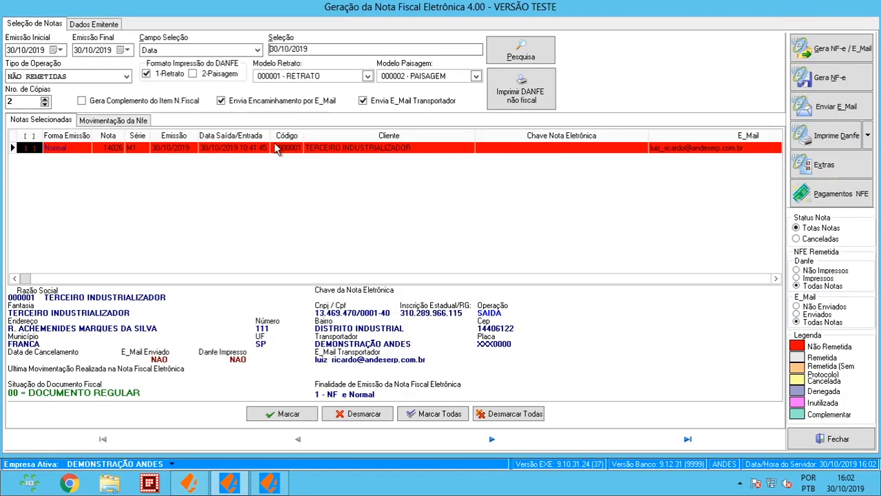
double_click(235, 148)
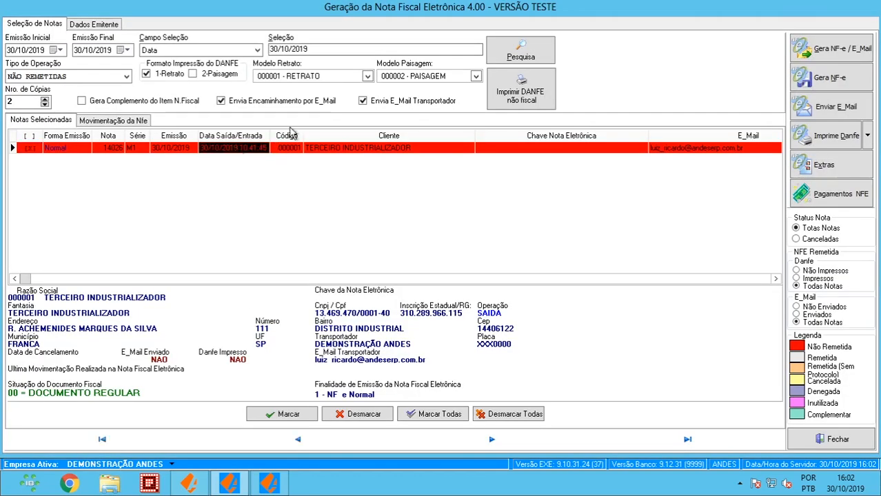
left_click(520, 91)
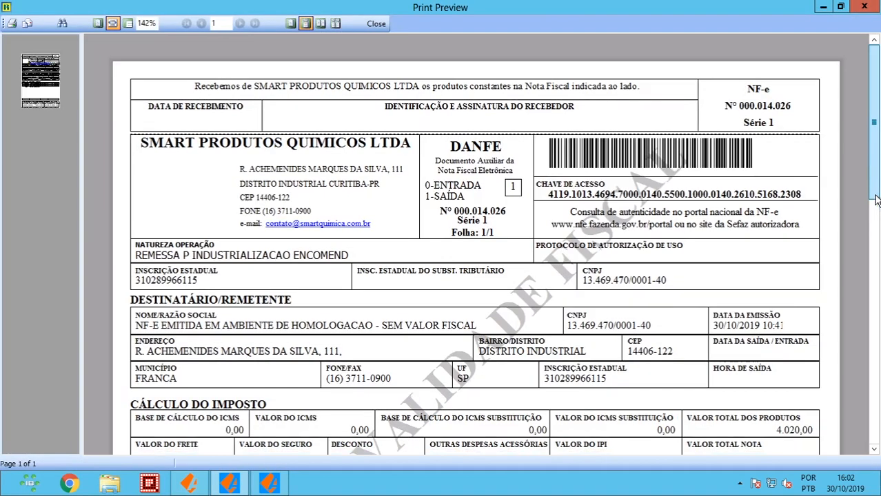
left_click_drag(874, 145, 875, 215)
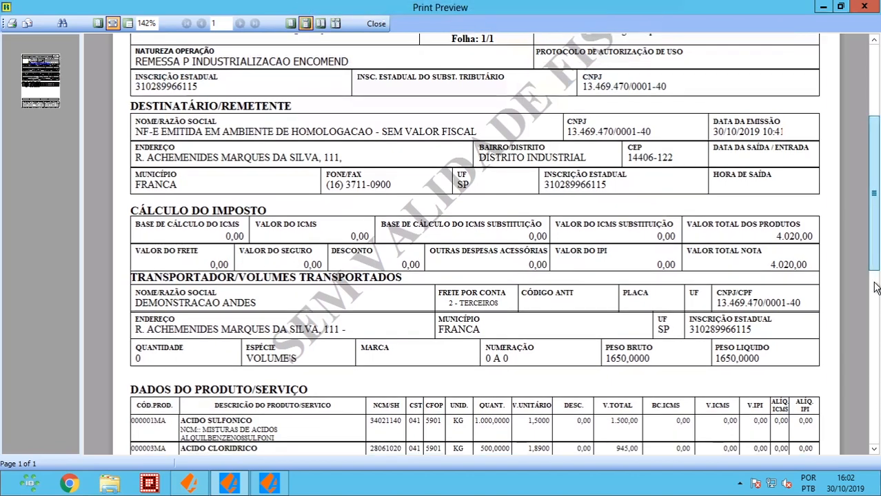
left_click_drag(877, 270, 877, 327)
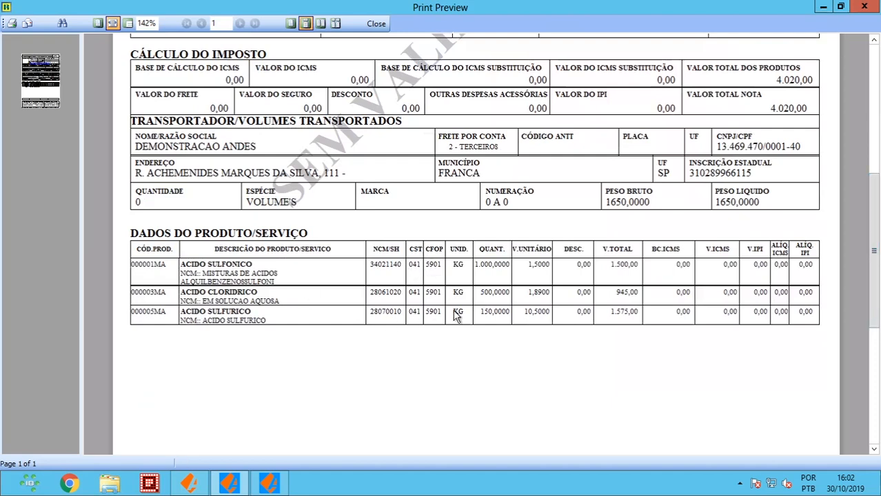
left_click(378, 24)
left_click(801, 445)
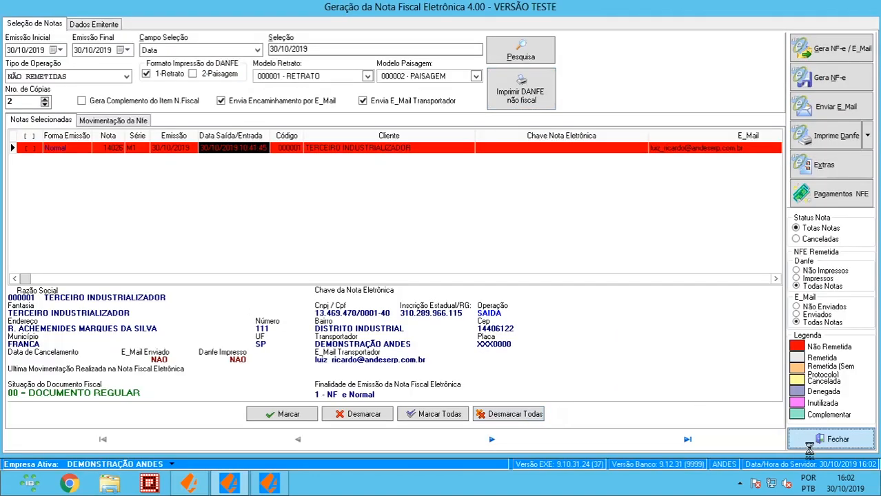
left_click(823, 254)
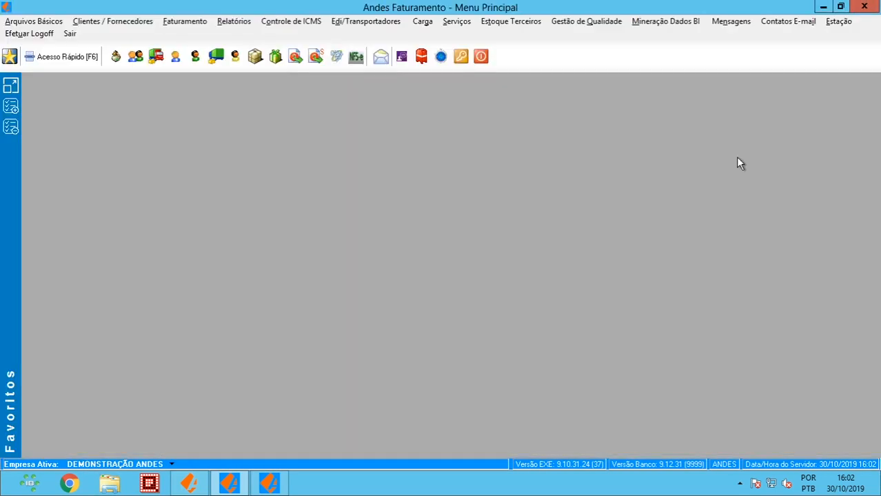
Step: Run the Conferência de Estoque Próprio em Posse de Terceiros for TERCEIRO INDUSTRIALIZADOR with open balances, preview its report, and close it
left_click(517, 25)
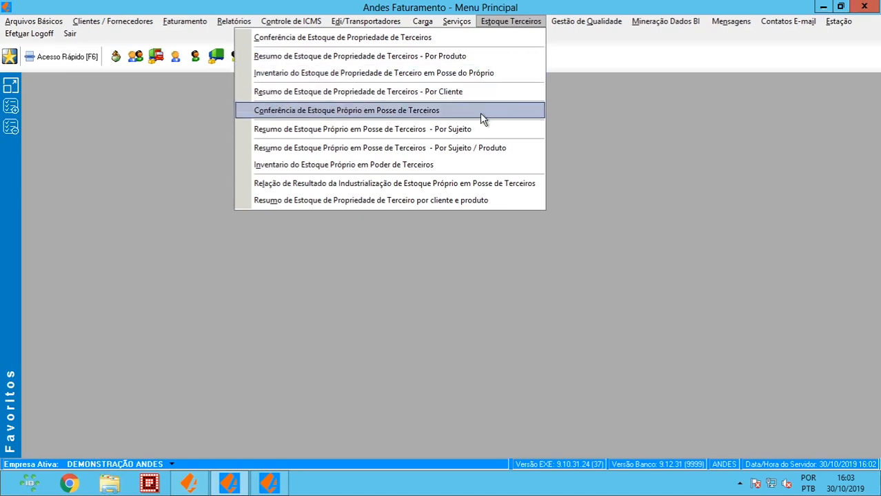
left_click(363, 112)
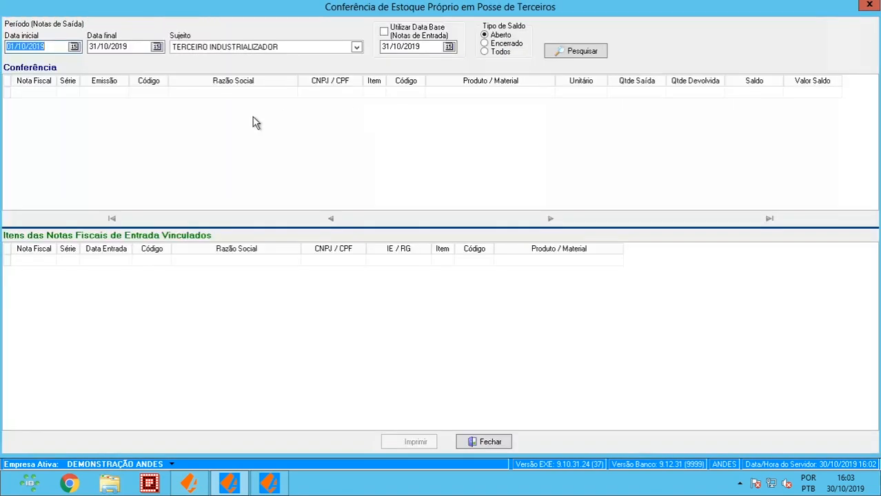
left_click(564, 53)
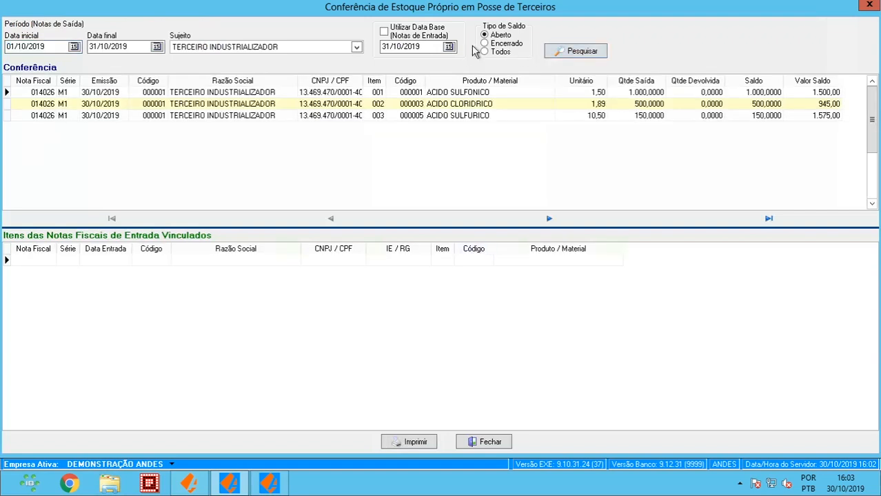
left_click(407, 442)
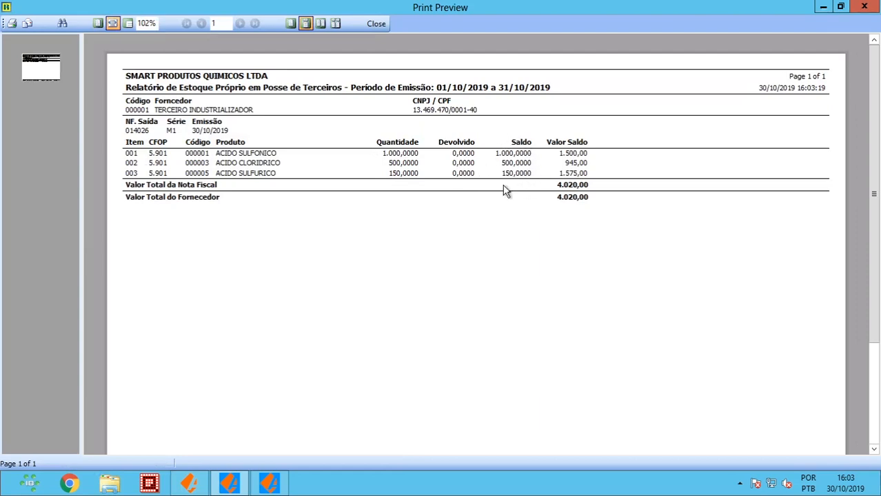
left_click(376, 24)
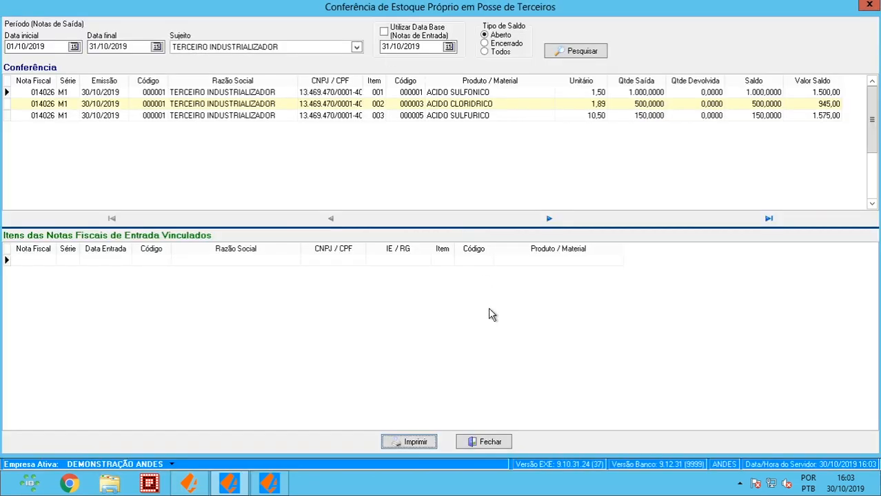
left_click(490, 442)
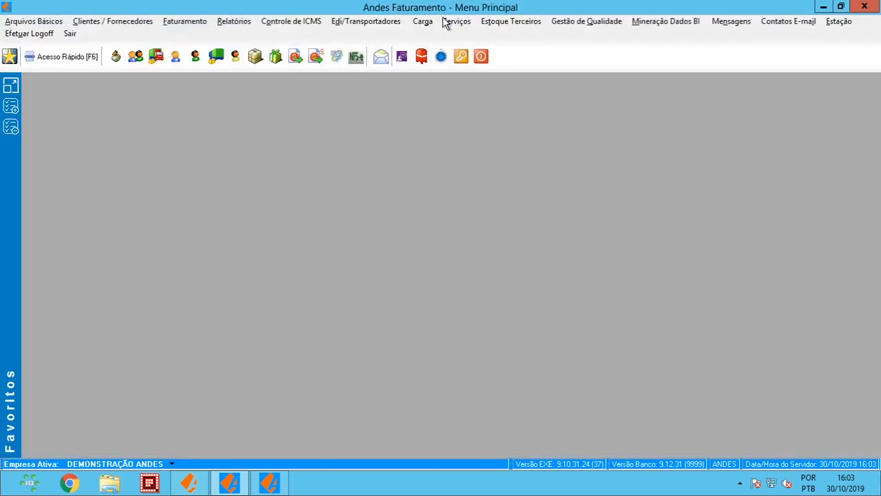
Step: Generate the Inventario do Estoque Próprio em Poder de Terceiros through 30/10/2019 using average cost, and preview its printed report
left_click(493, 23)
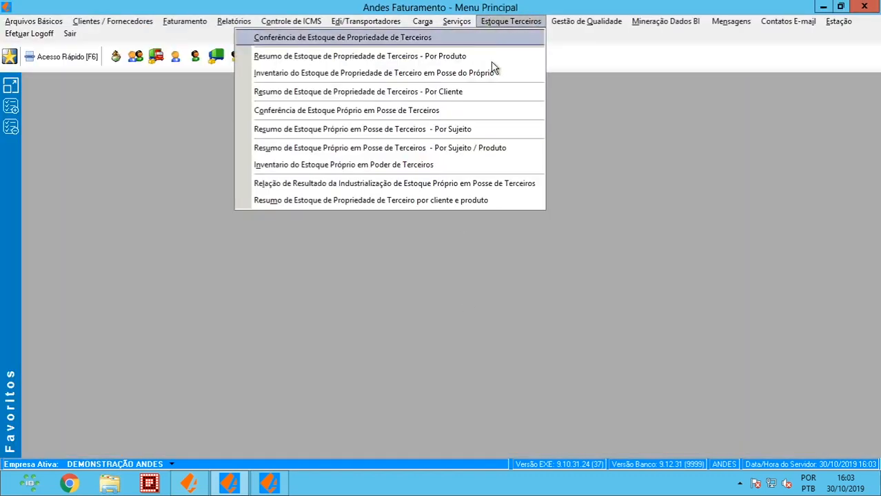
left_click(453, 167)
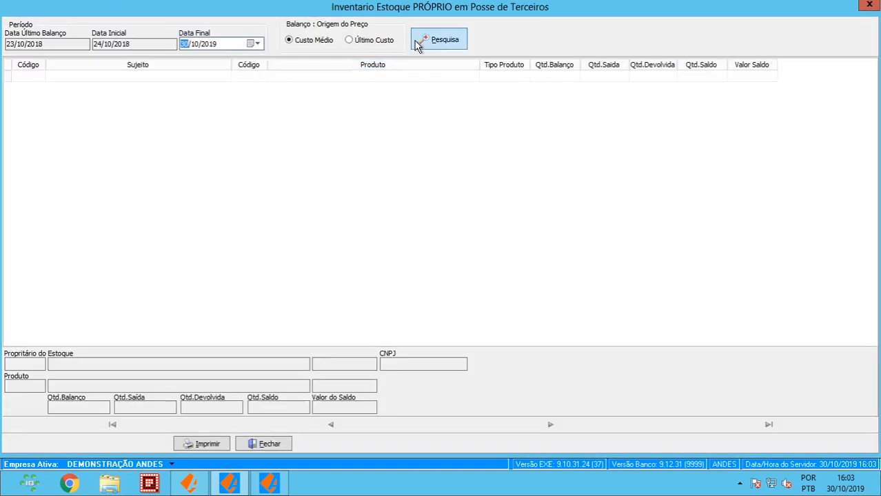
left_click(418, 45)
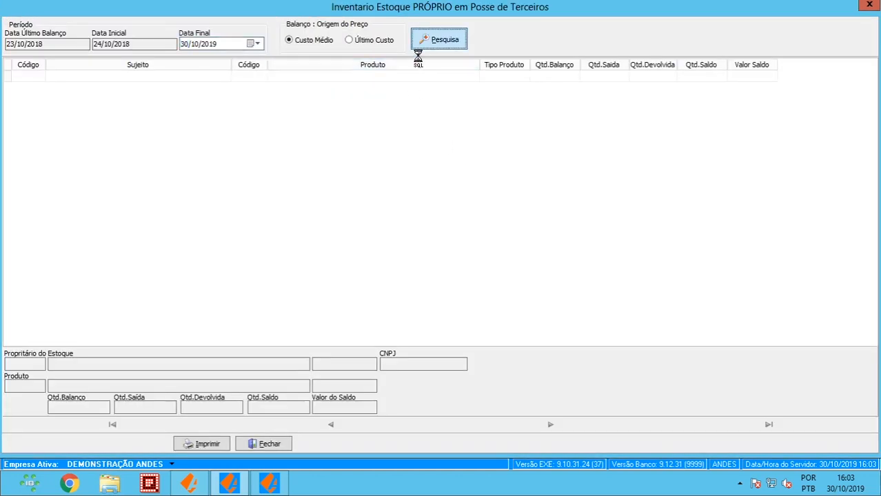
left_click(206, 444)
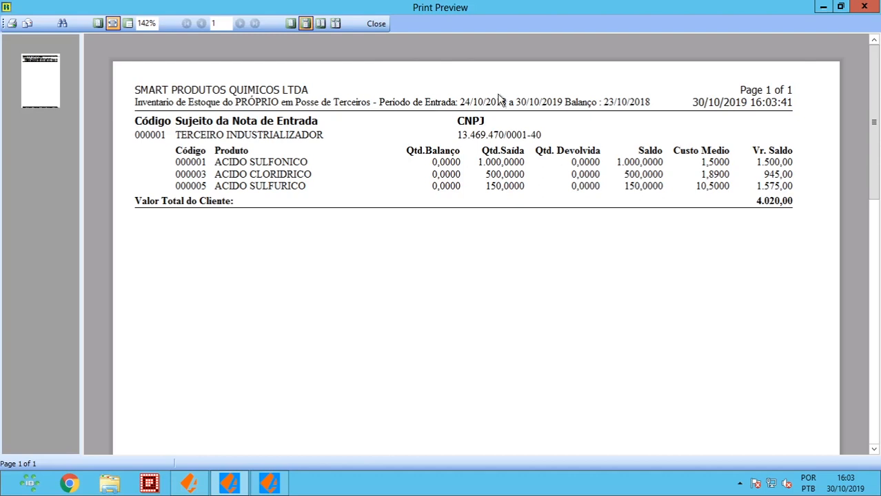
left_click(373, 24)
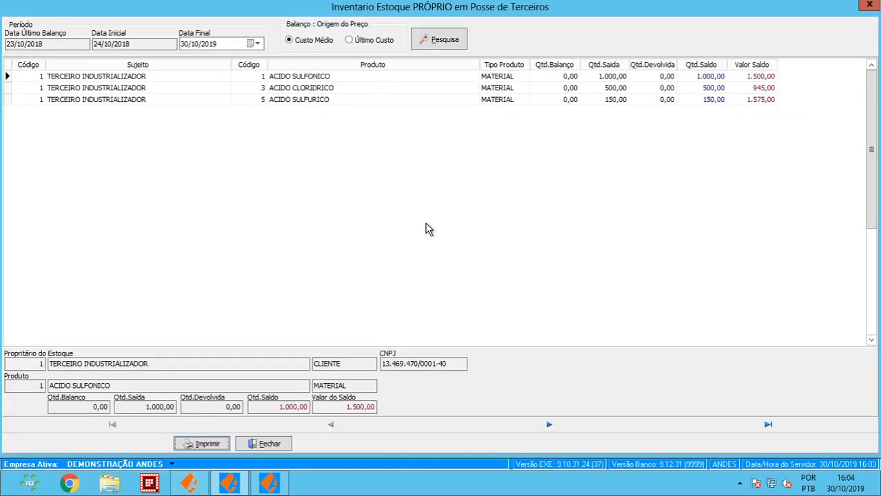
Step: Close the third-party stock inventory, switch to Andes Estoque Compras, and return to its main menu from Nota de Entrada
left_click(274, 446)
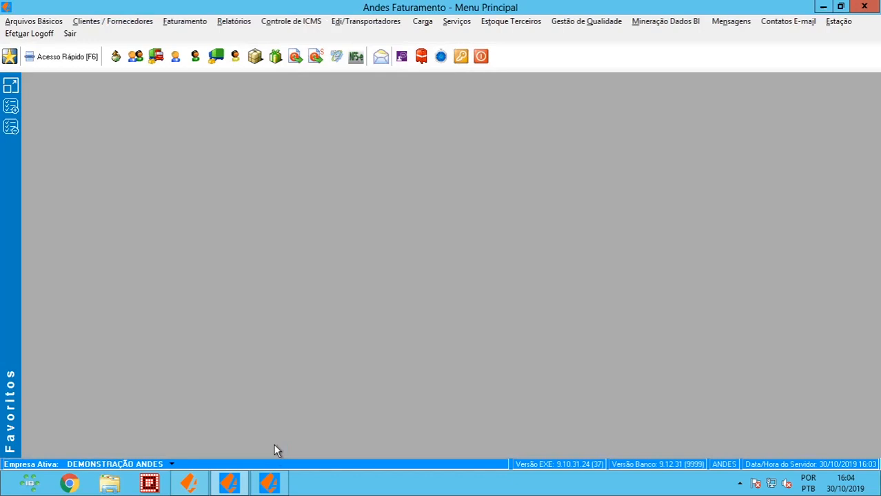
left_click(270, 477)
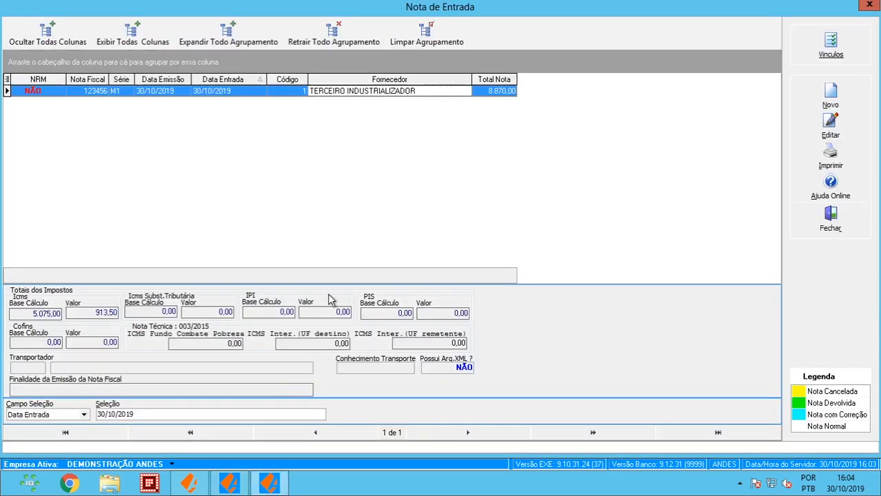
left_click(831, 220)
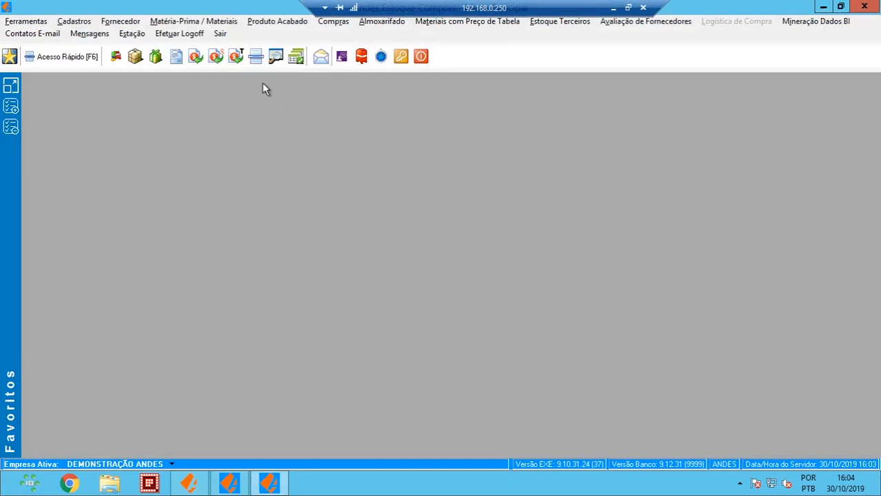
Step: Look over the Produtos e Serviços section of Nota Fiscal de Entrada a partir do XML, and exit without importing
left_click(256, 58)
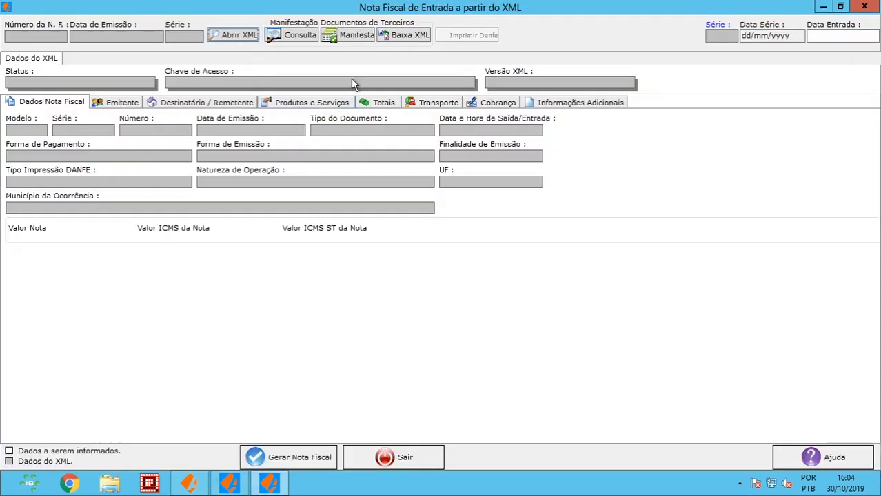
left_click(314, 103)
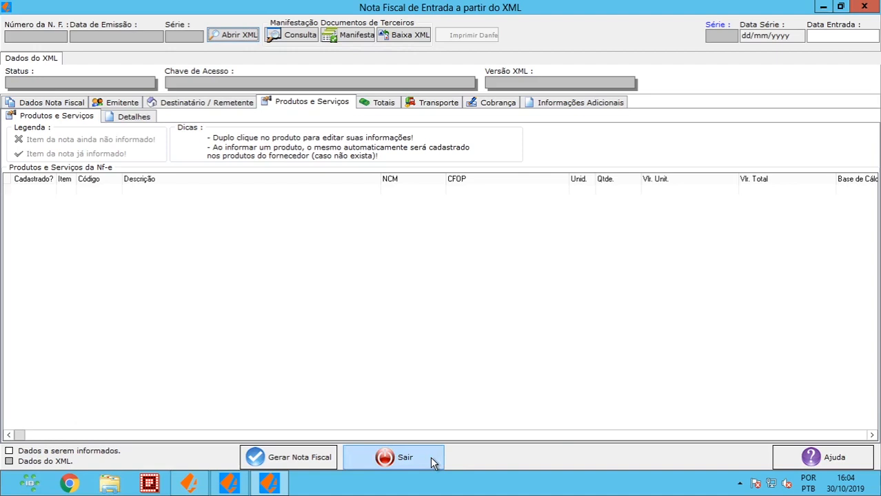
left_click(400, 458)
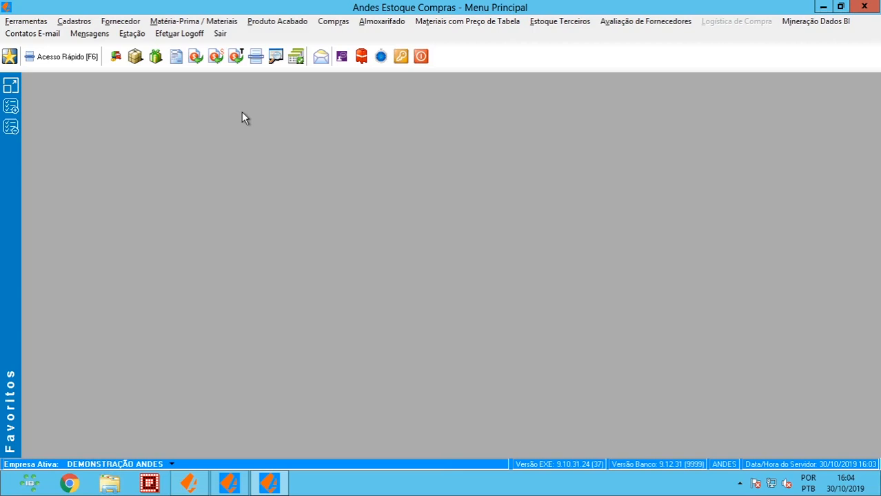
Step: Open the item list of the TERCEIRO INDUSTRIALIZADOR incoming invoice in Nota de Entrada
left_click(195, 58)
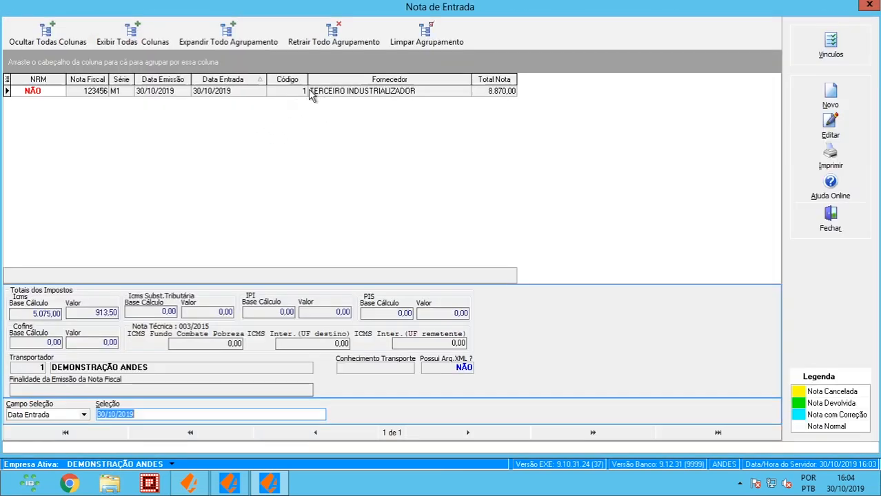
left_click(830, 46)
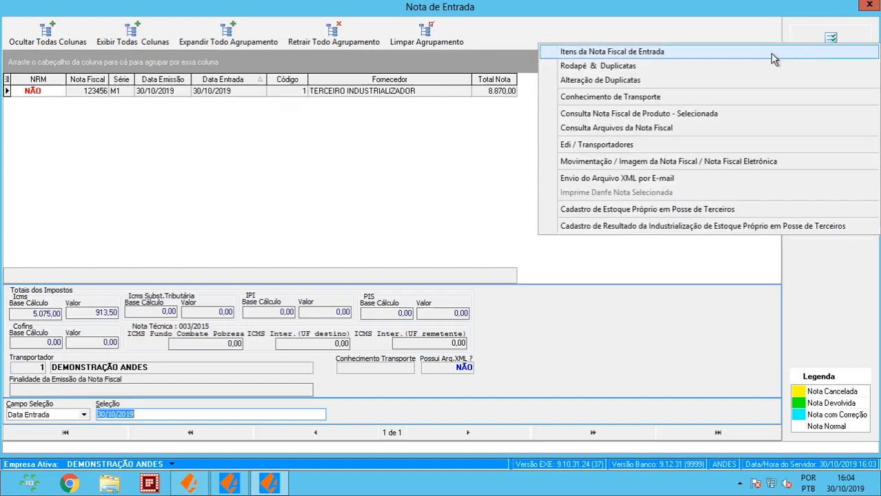
left_click(770, 54)
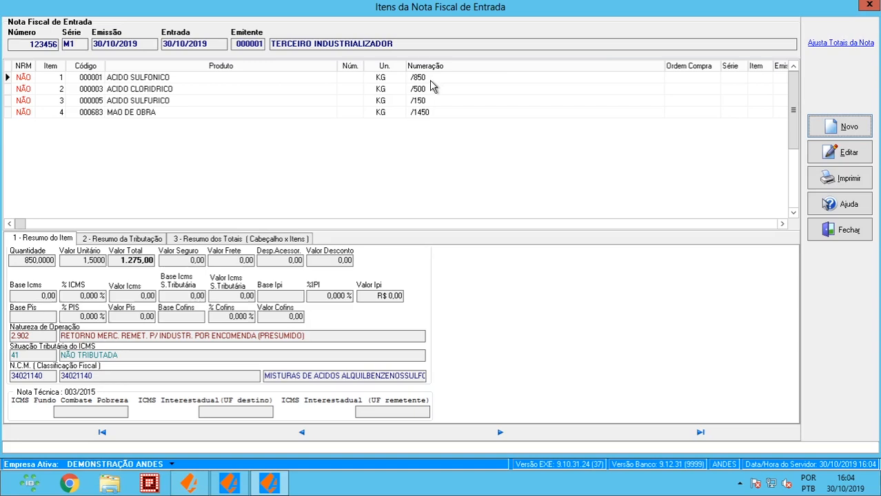
left_click(429, 80)
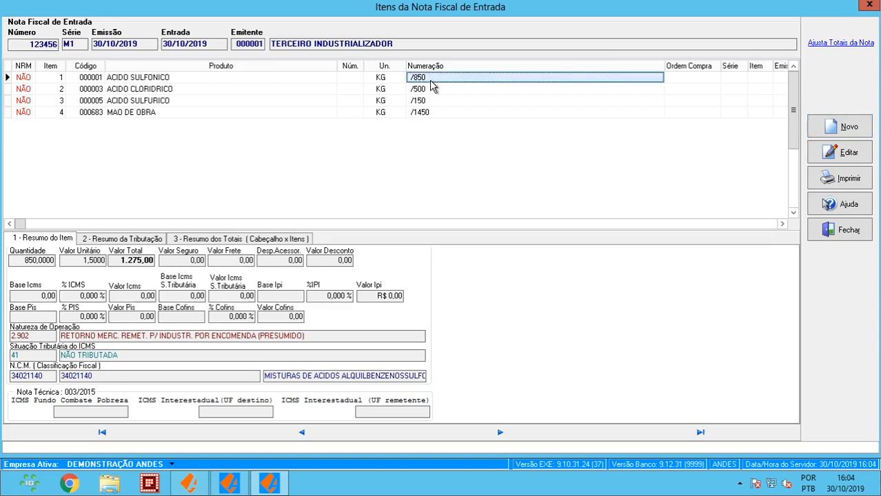
Step: Examine the general data of the ACIDO SULFONICO item, including its operation nature, stock movement type and SPED stock indicator, and close the record
double_click(431, 81)
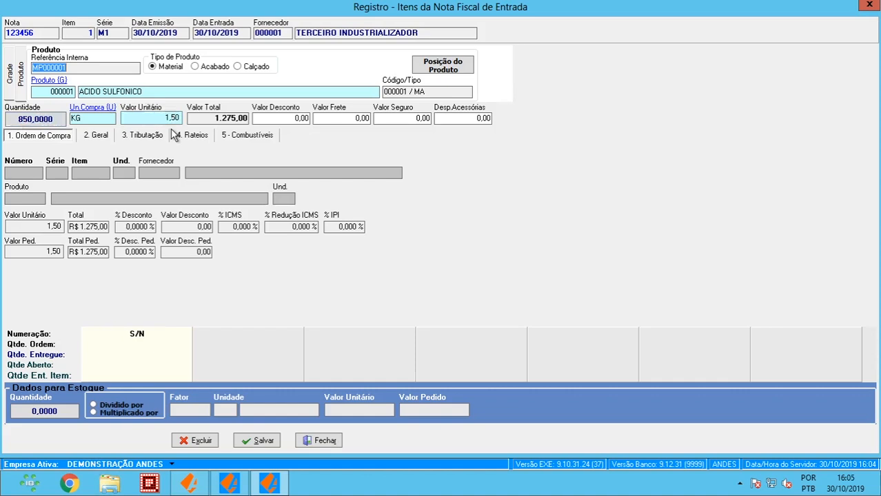
left_click(98, 135)
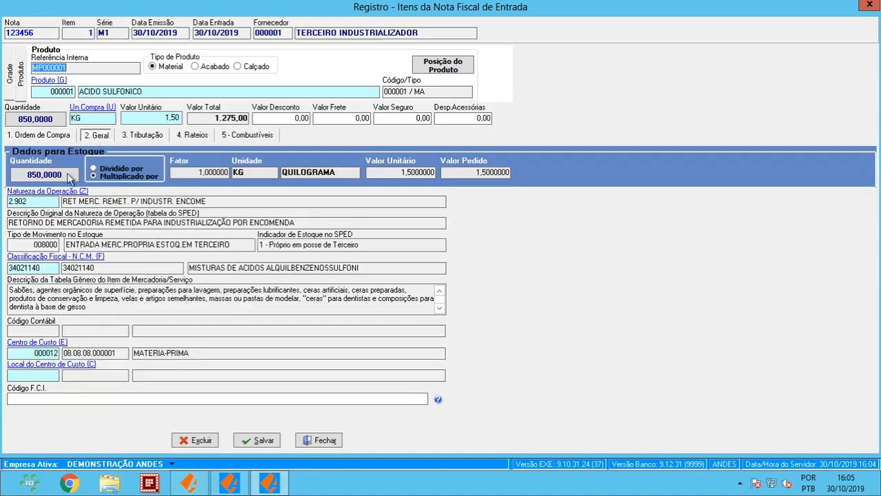
left_click(43, 203)
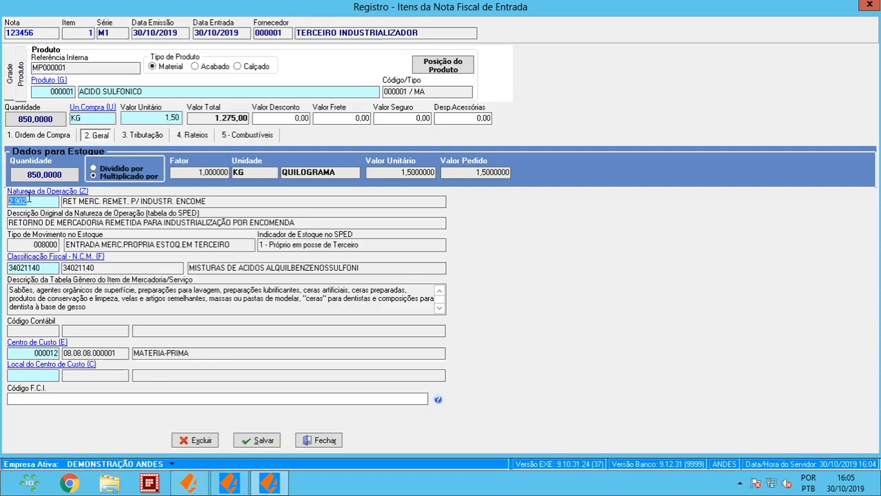
left_click(10, 201)
left_click_drag(12, 201, 208, 203)
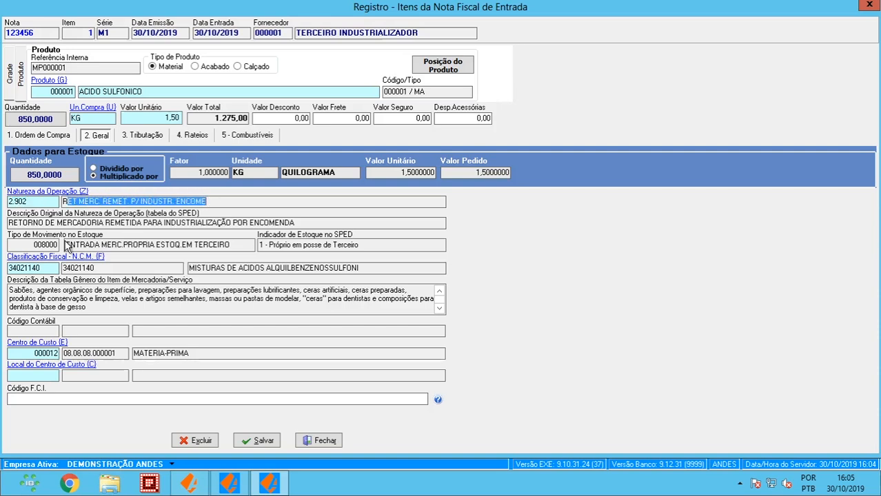
left_click_drag(70, 245, 257, 243)
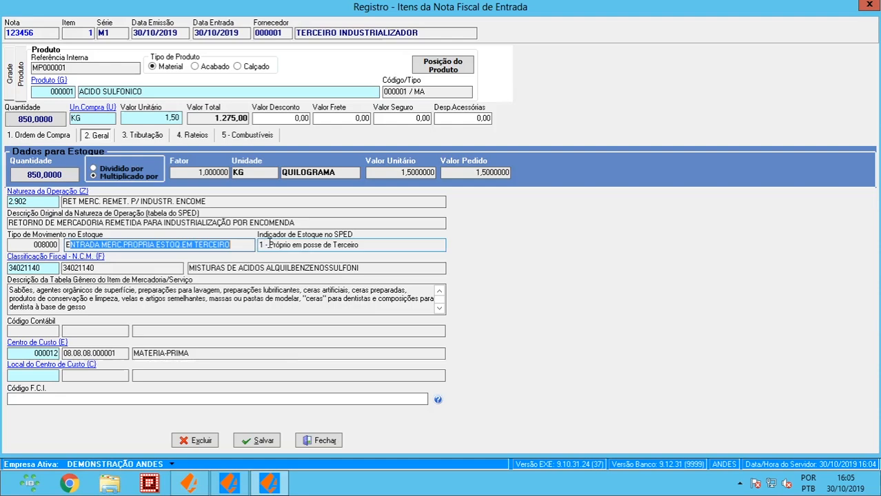
left_click_drag(269, 245, 360, 245)
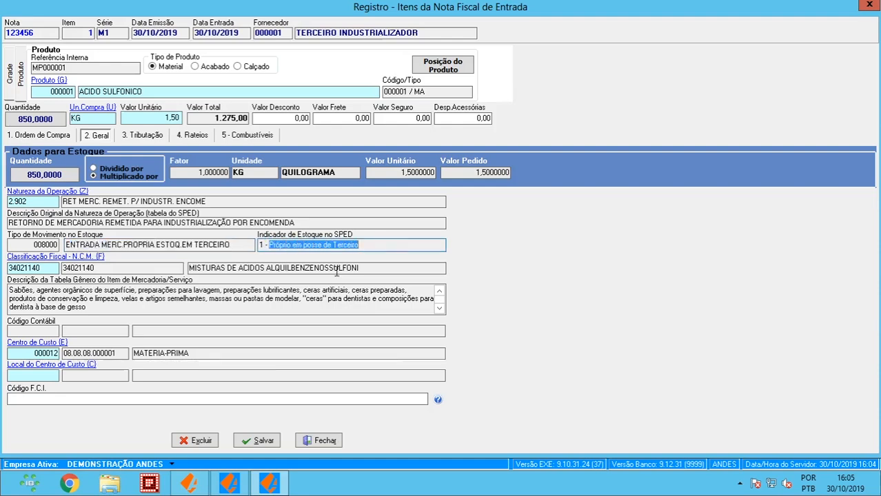
left_click(315, 439)
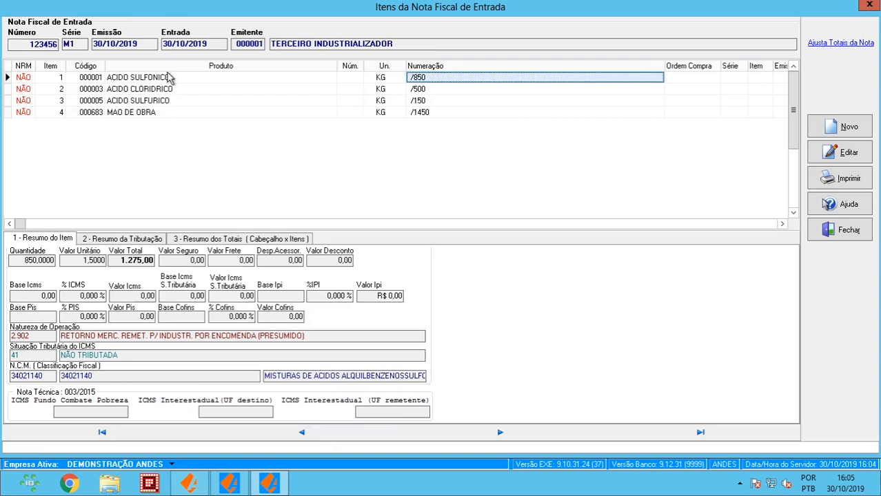
Step: Go through the returned acid items, examine the MAO DE OBRA item's general data, and close its record
left_click(171, 77)
left_click(171, 91)
left_click(171, 100)
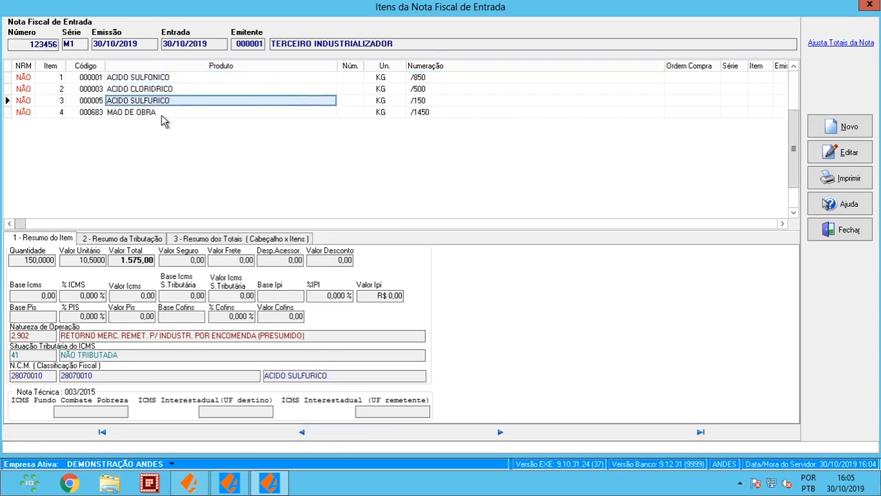
left_click(162, 113)
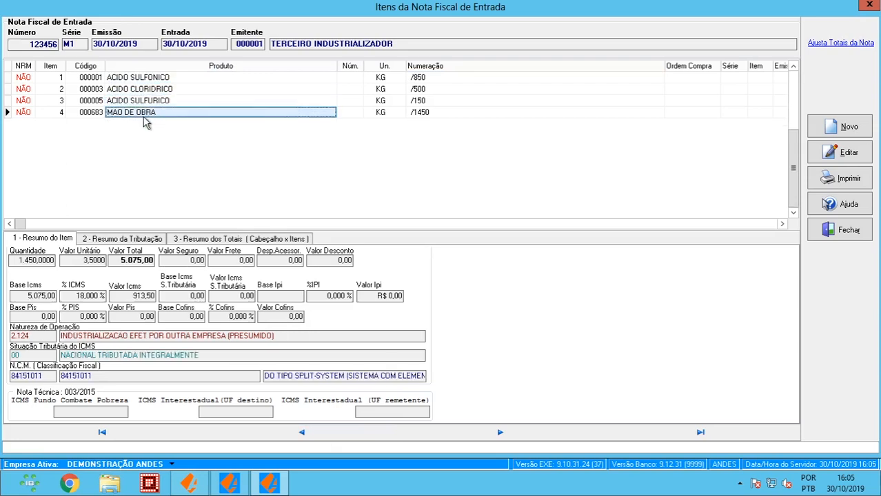
double_click(147, 116)
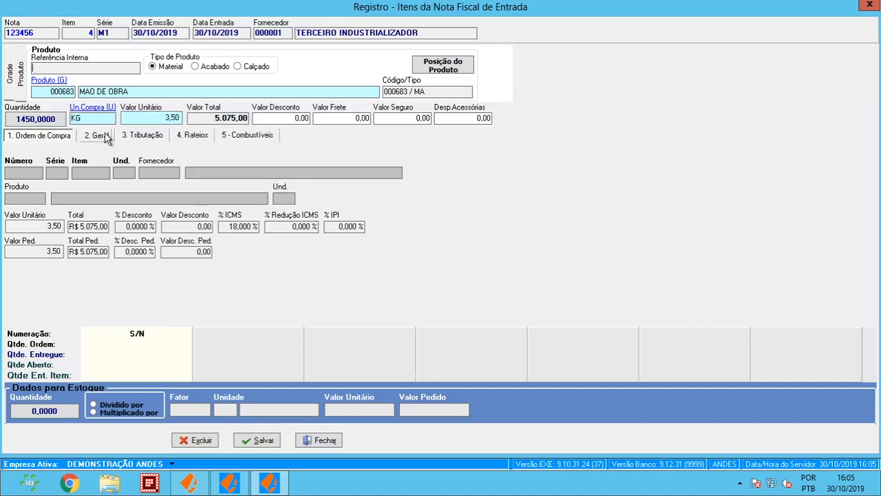
left_click(103, 136)
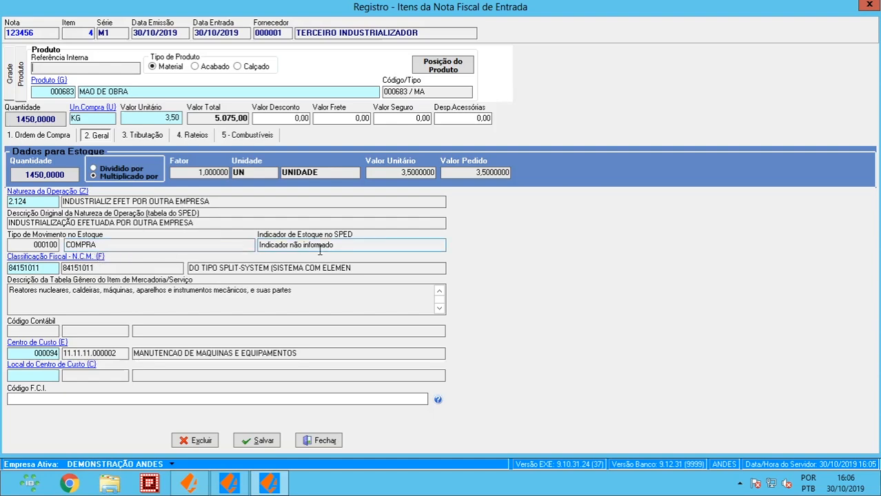
left_click(314, 445)
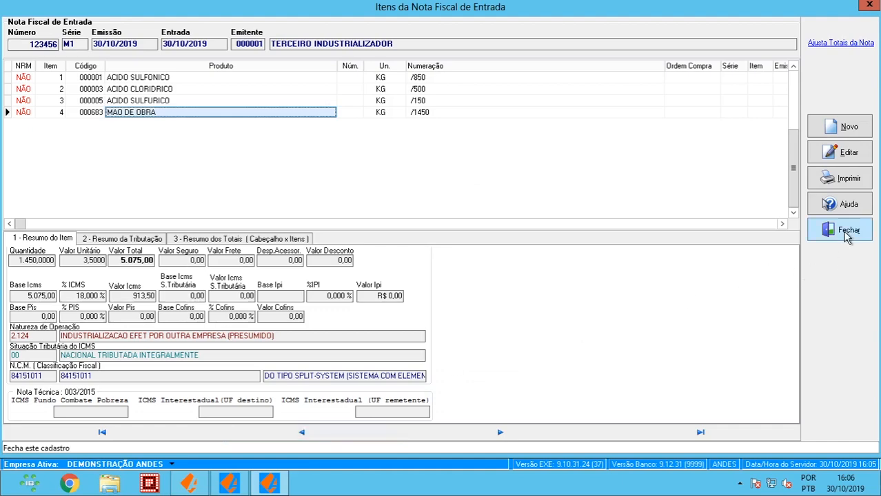
Step: Leave the incoming invoice's item list, check its duplicatas in the footer record, and save the record
left_click(848, 237)
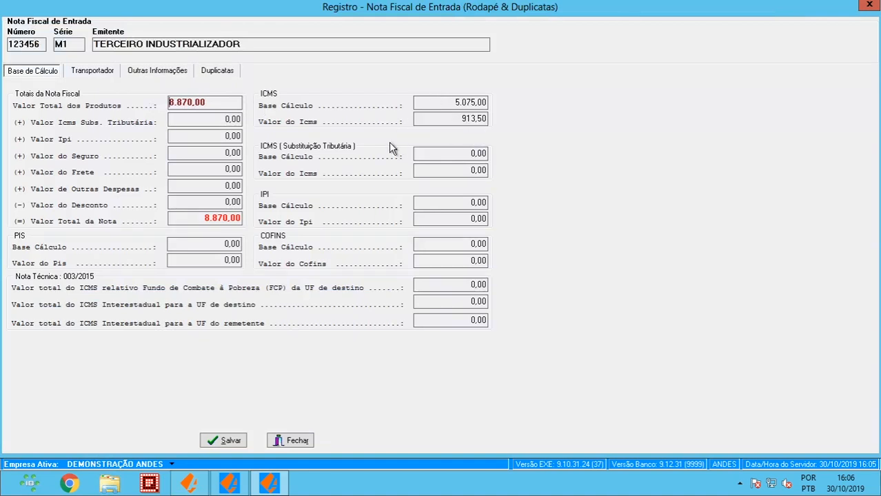
left_click(213, 73)
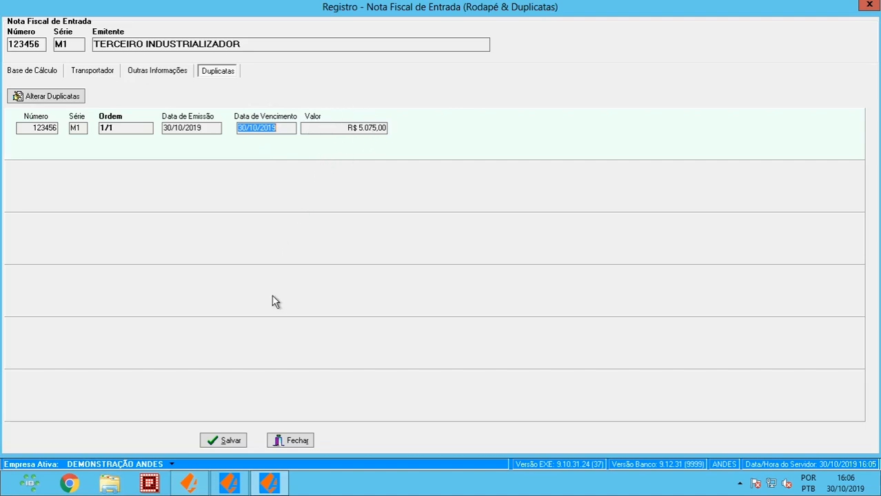
left_click(235, 443)
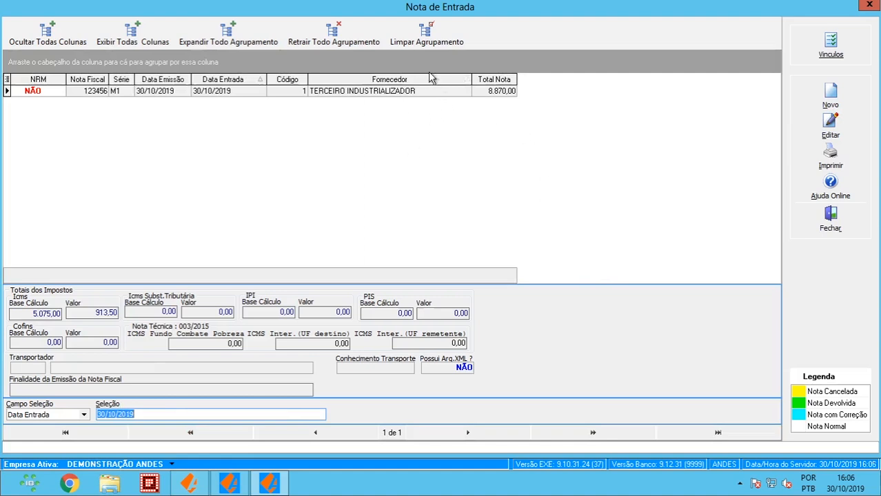
Step: In the invoice's Cadastro de Estoque Próprio em Posse de Terceiros, link the ACIDO SULFONICO item to its outgoing invoice item
left_click(831, 52)
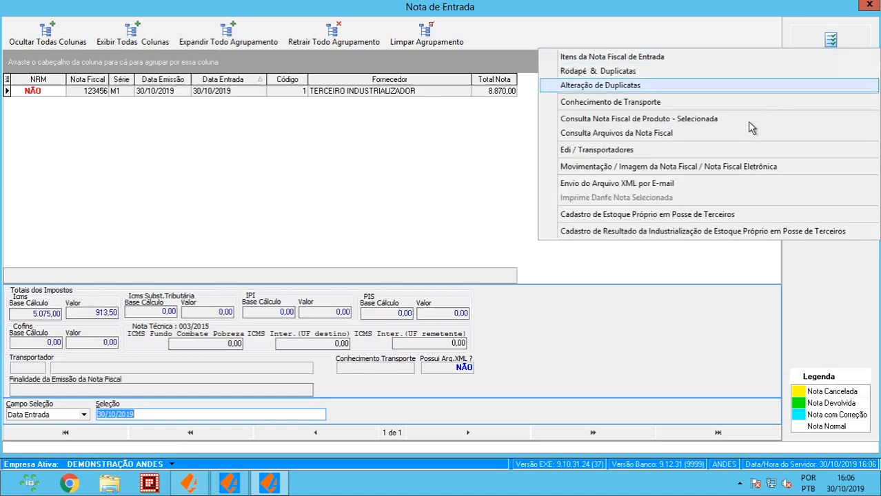
left_click(642, 215)
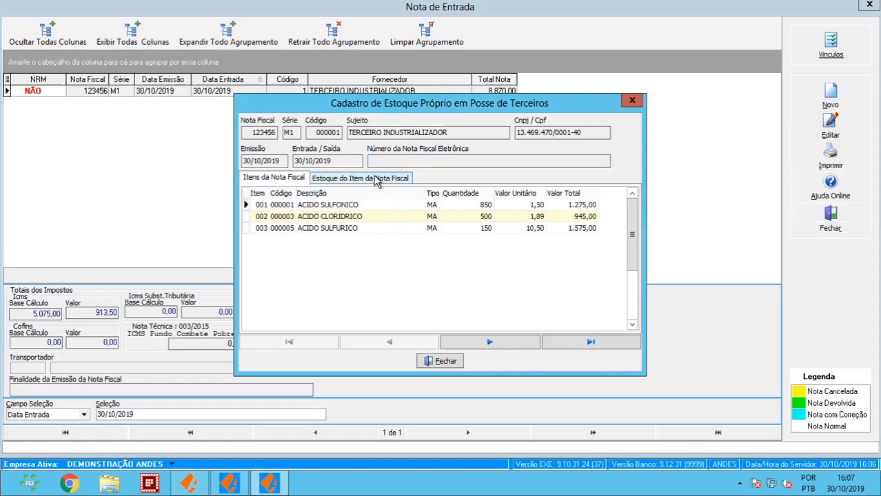
left_click(339, 182)
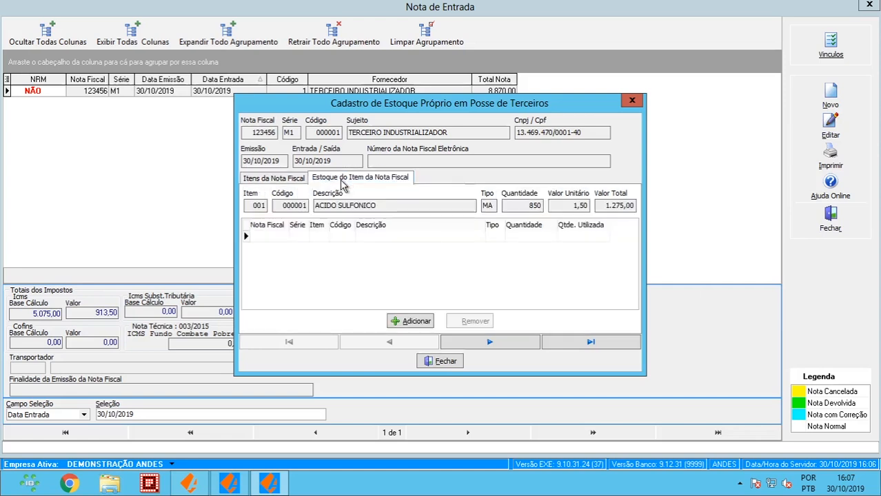
left_click(408, 322)
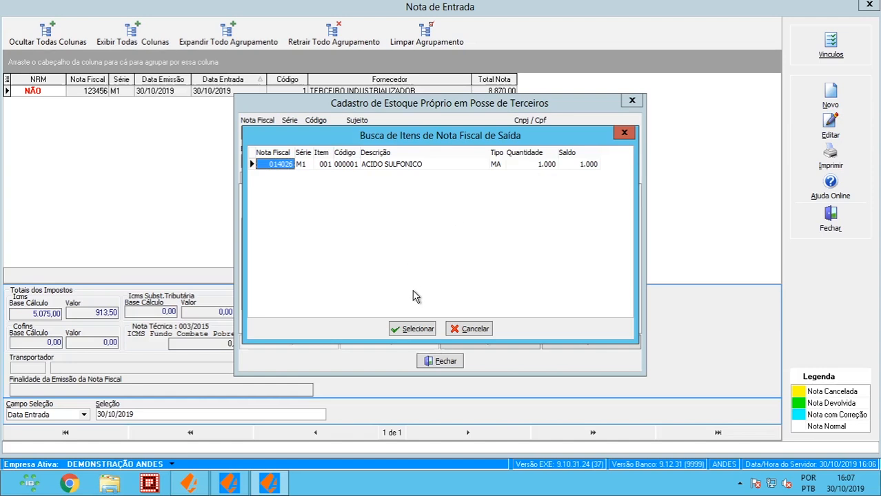
left_click(417, 330)
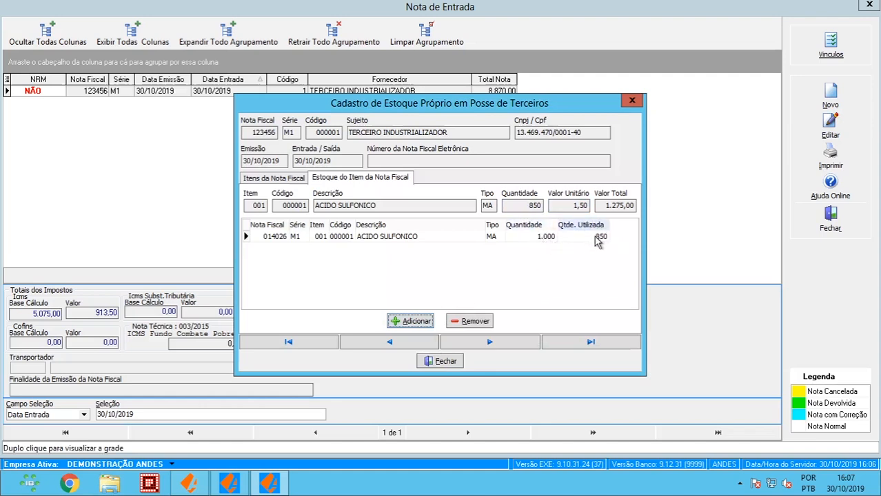
Step: Link the ACIDO CLORIDRICO item to its corresponding outgoing invoice item
left_click(468, 346)
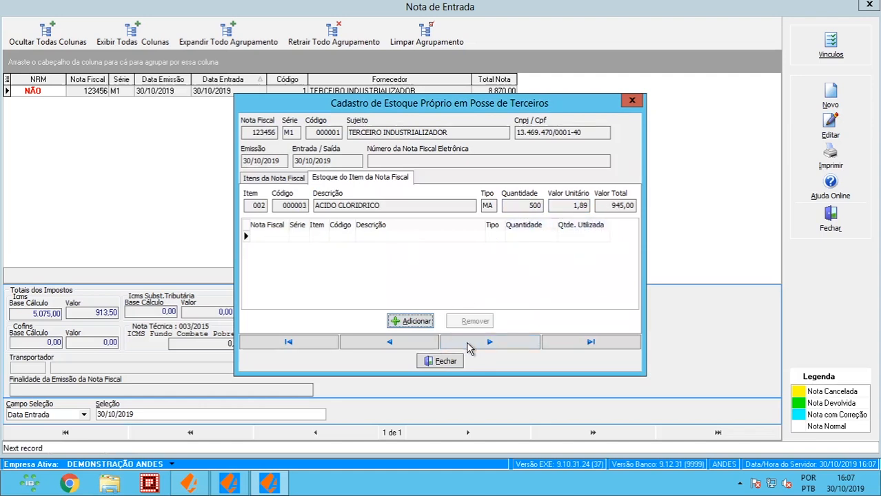
left_click(426, 322)
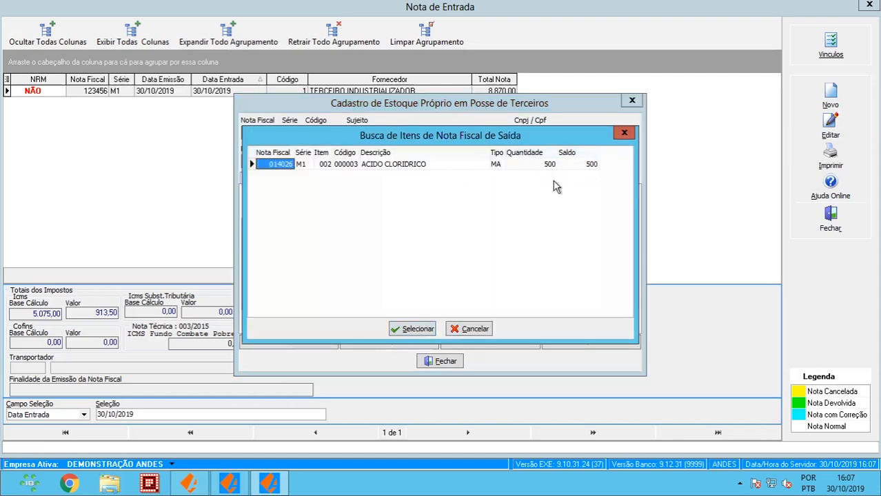
left_click(408, 331)
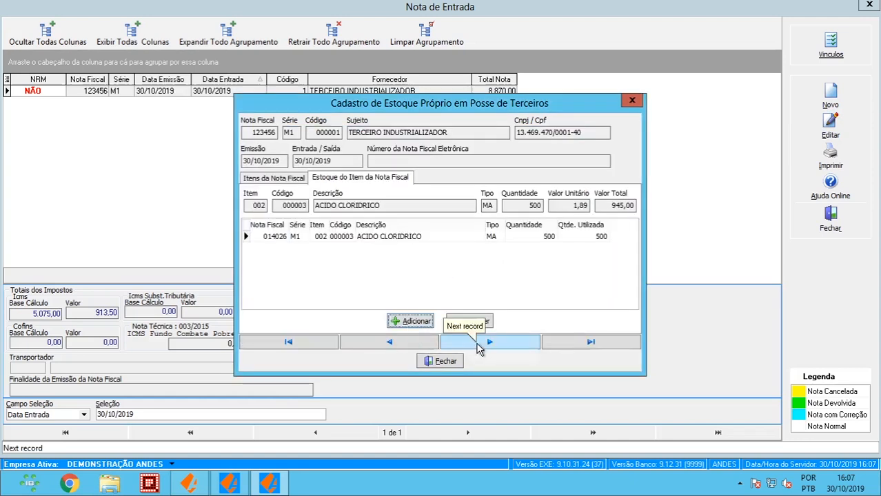
Step: Link the ACIDO SULFURICO item to its corresponding outgoing invoice item and close the Cadastro de Estoque Próprio em Posse de Terceiros
left_click(478, 343)
left_click(412, 322)
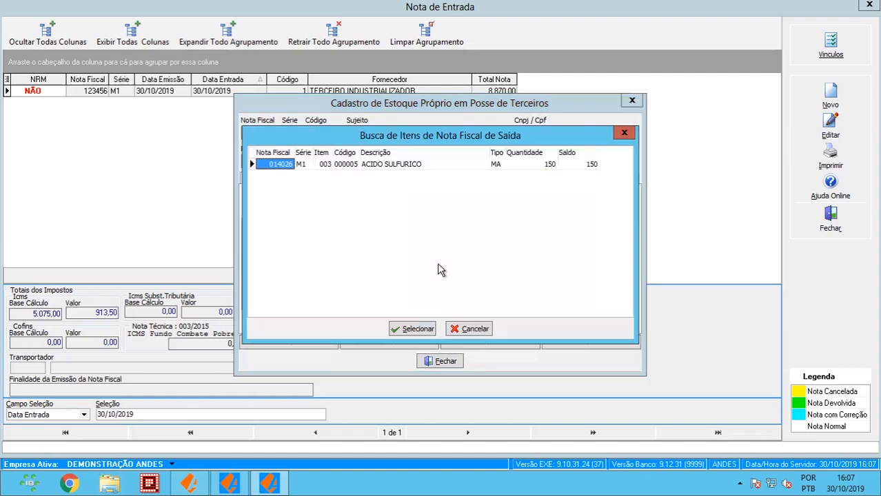
left_click(522, 165)
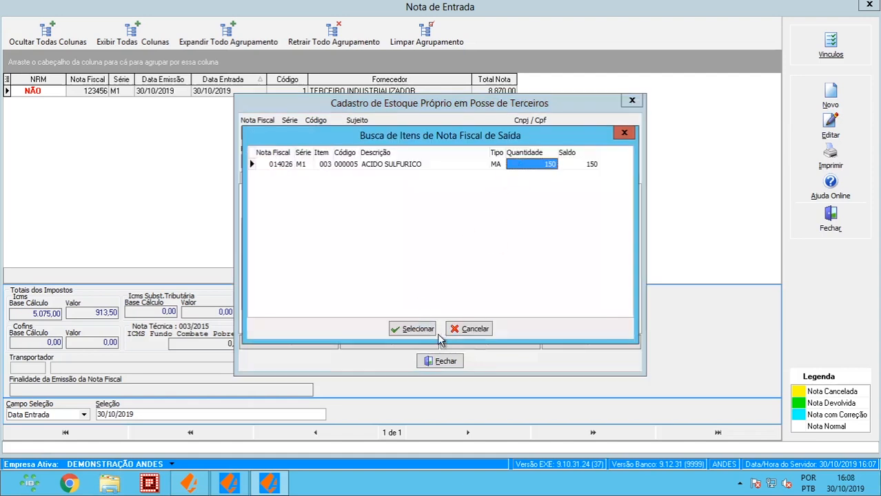
left_click(411, 328)
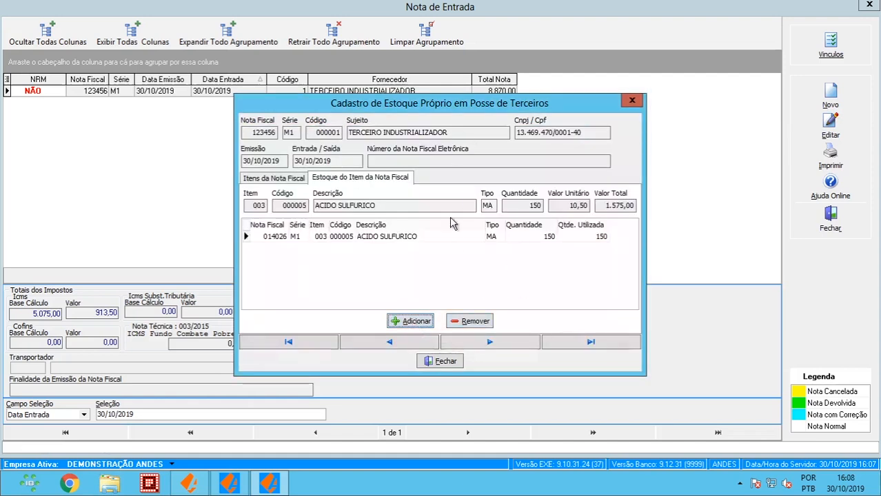
left_click(441, 361)
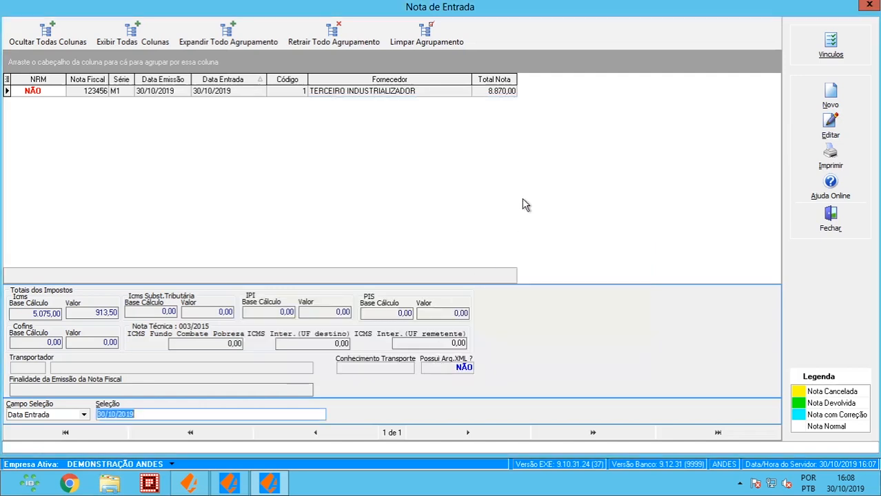
Step: Switch to Andes Faturamento and search the Conferência de Estoque Próprio em Posse de Terceiros for items with an open balance
left_click(228, 487)
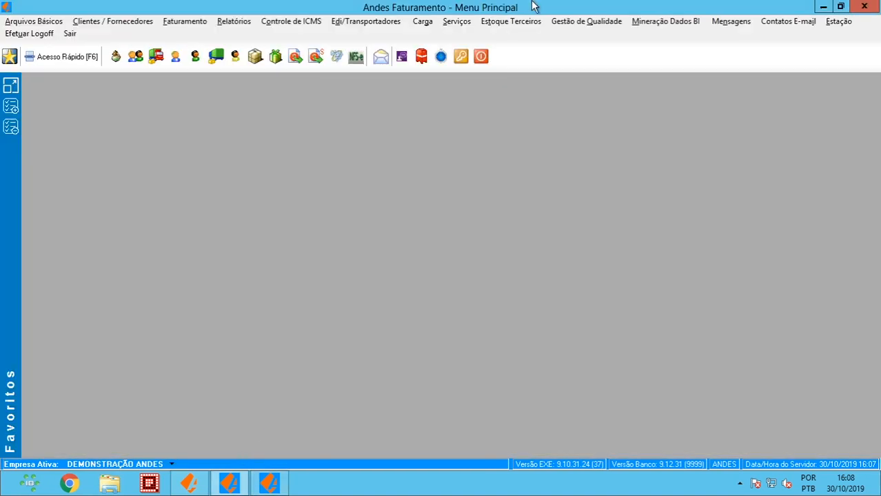
left_click(511, 23)
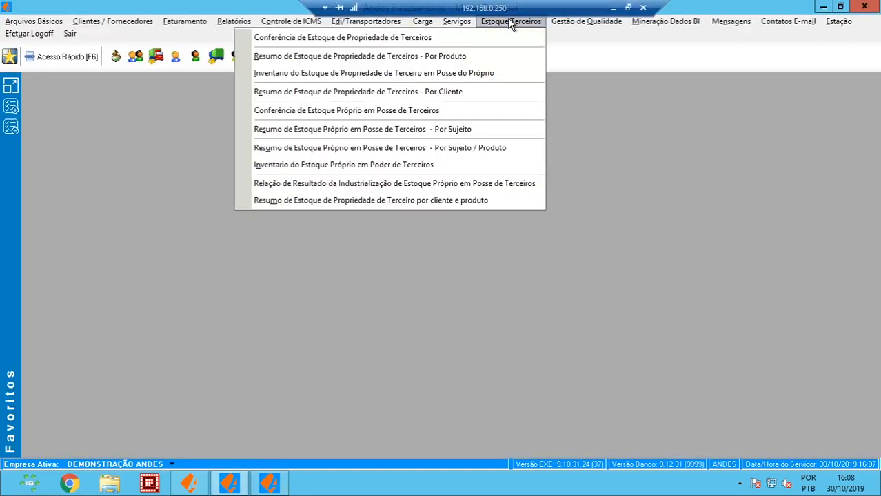
left_click(450, 112)
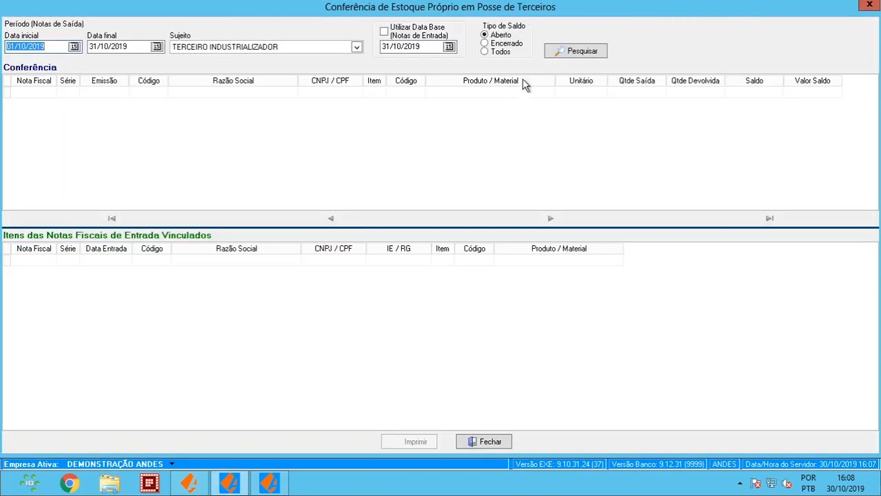
left_click(583, 52)
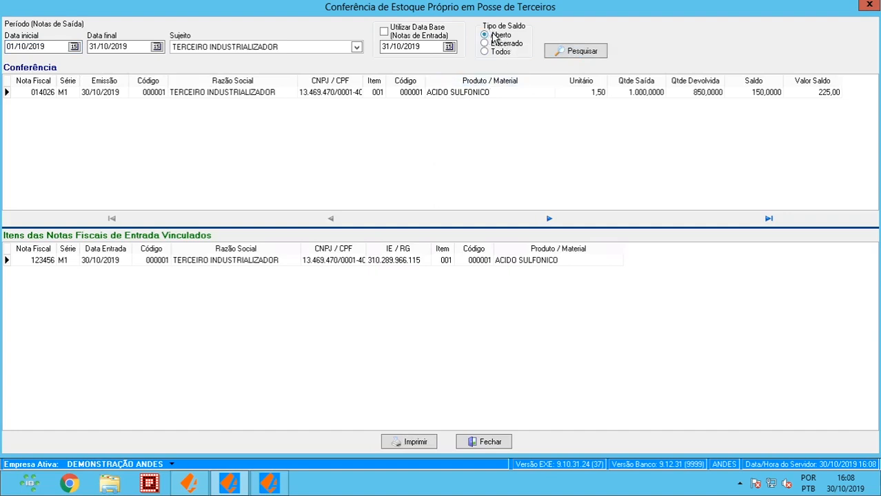
Step: Search the stock conference with balance type Todos and check the incoming invoice items linked to ACIDO CLORIDRICO and ACIDO SULFURICO
left_click(489, 54)
left_click(560, 51)
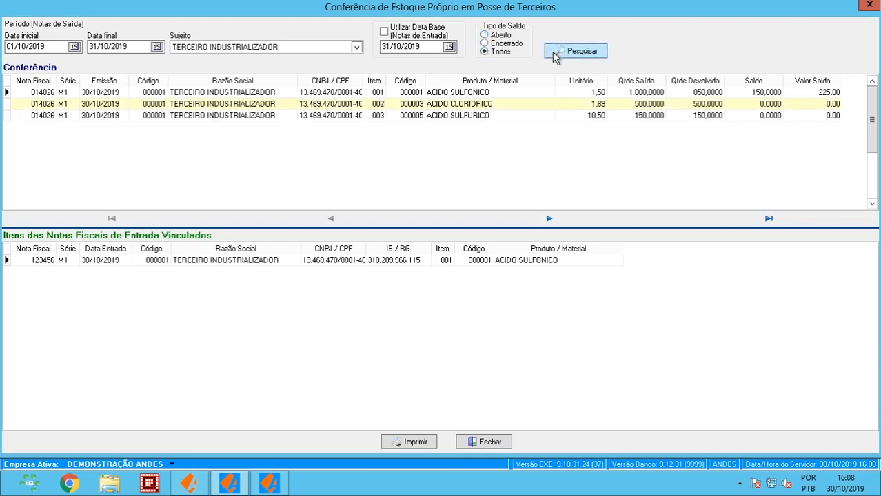
left_click(457, 107)
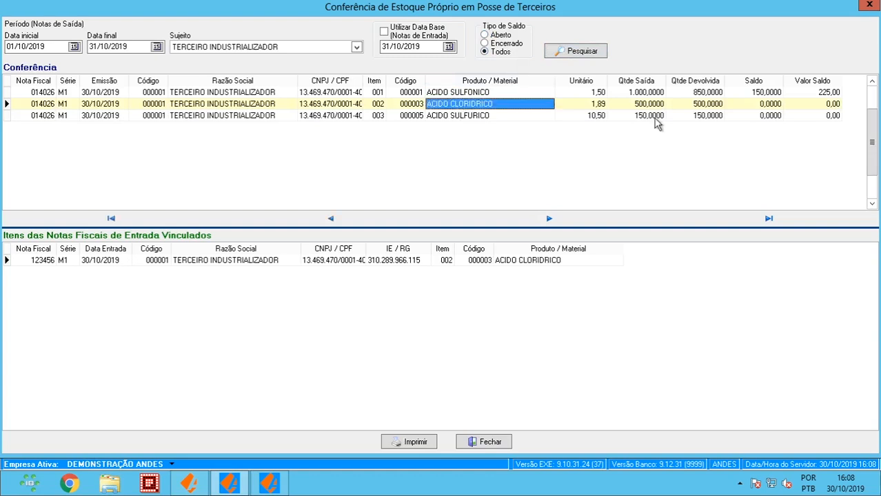
left_click(776, 108)
left_click(778, 115)
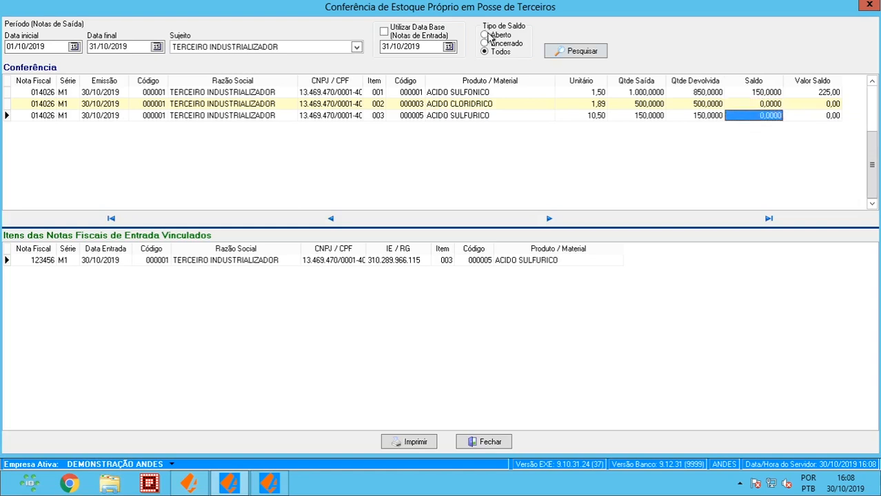
Step: Preview the printed own-stock report with balance type Todos, then close the preview and the stock conference
left_click(489, 36)
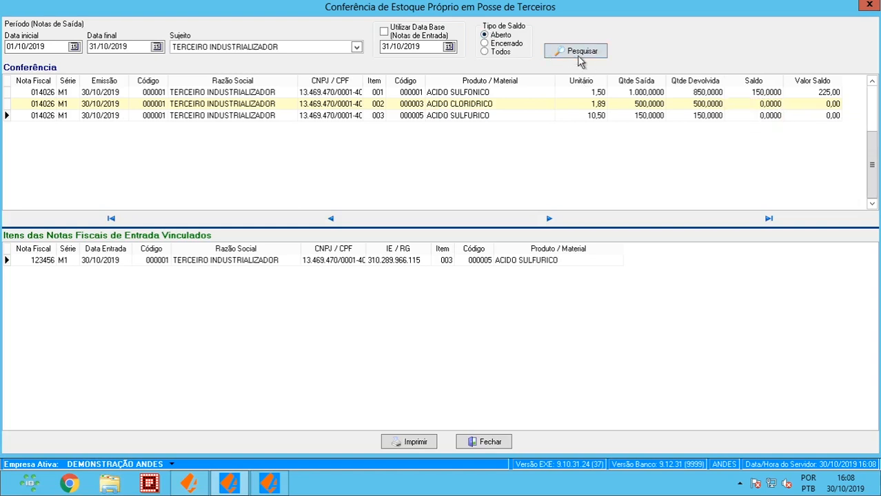
left_click(500, 52)
left_click(416, 442)
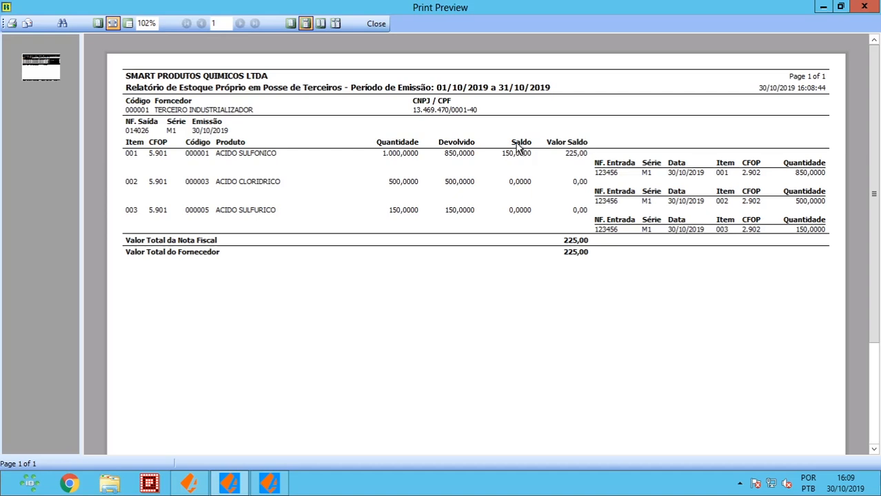
left_click(376, 24)
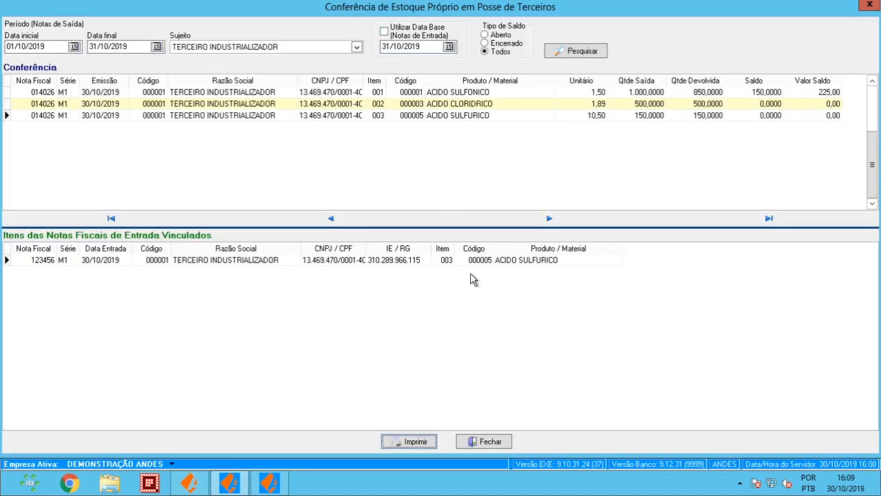
left_click(491, 445)
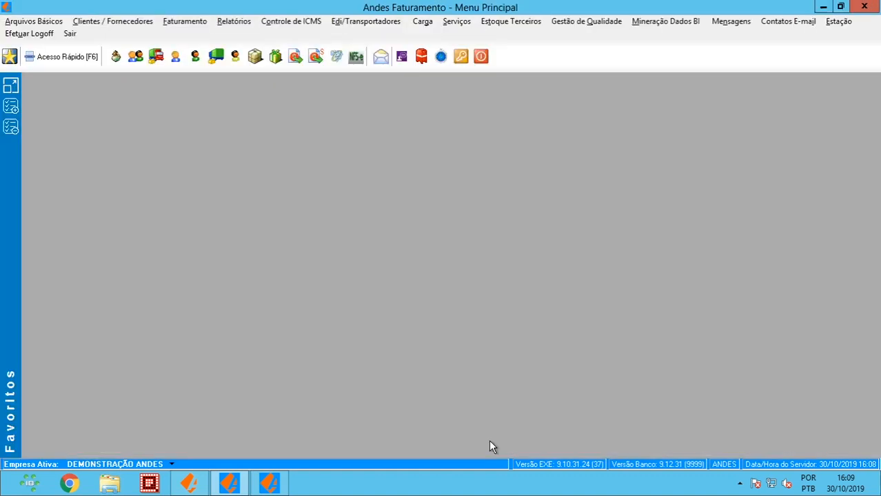